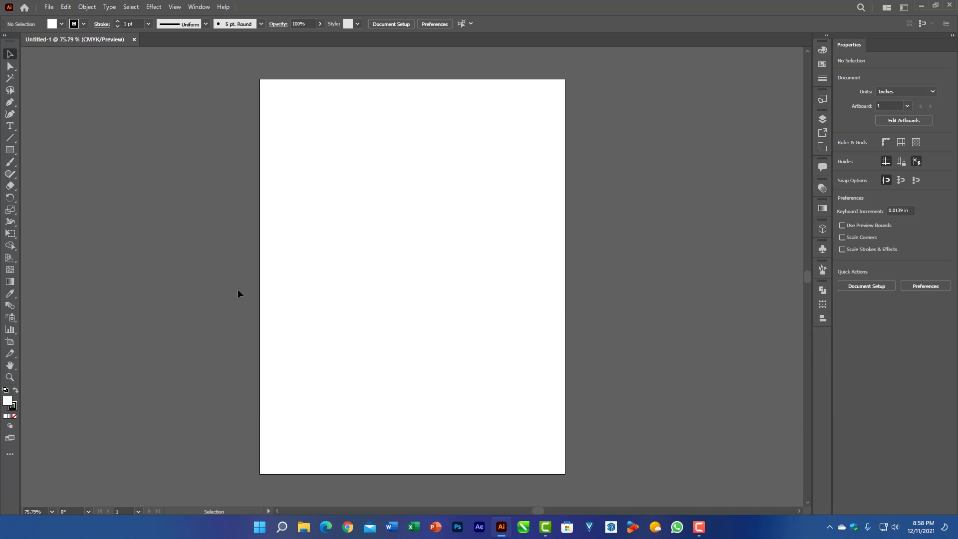
Draw a rectangle about 3.06 in wide in the upper middle of the artboard
{"action": "left_click", "coordinate": [12, 203]}
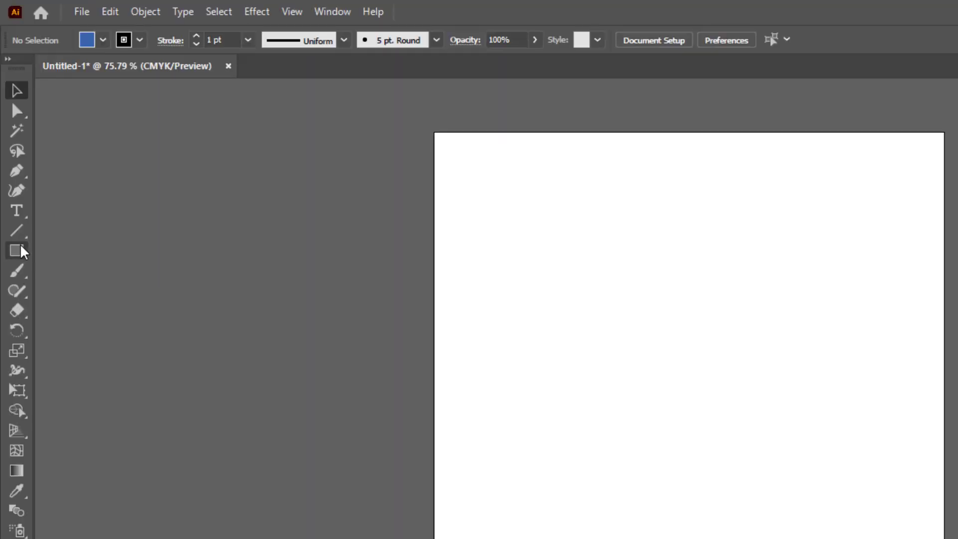
{"action": "left_click", "coordinate": [10, 149]}
{"action": "left_click_drag", "start_coordinate": [344, 178], "coordinate": [360, 201]}
{"action": "left_click_drag", "start_coordinate": [602, 336], "coordinate": [757, 383]}
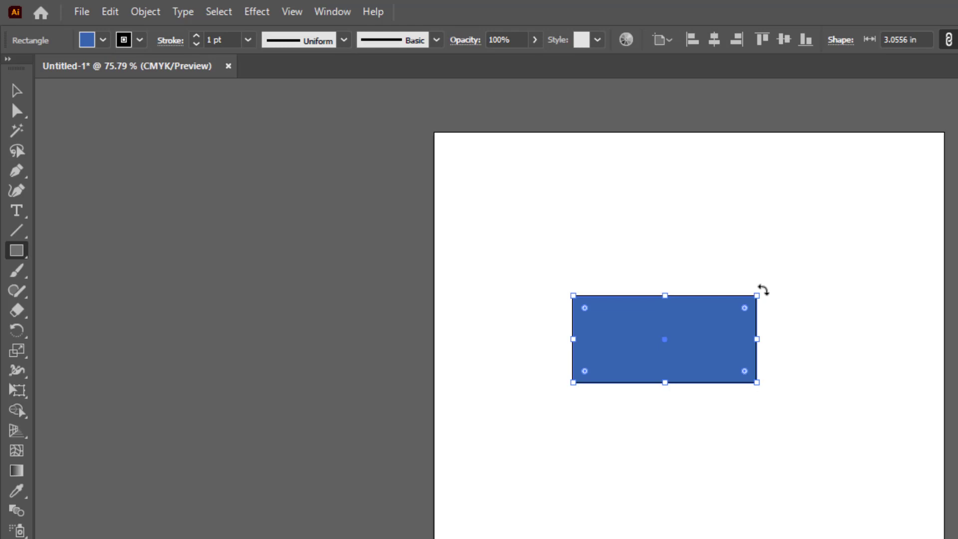
Try rotating the rectangle slightly clockwise by its upper-right corner handle and undo the rotation
{"action": "mouse_move", "coordinate": [763, 290]}
{"action": "left_mouse_down"}
{"action": "mouse_move", "coordinate": [776, 325]}
{"action": "mouse_move", "coordinate": [742, 406]}
{"action": "mouse_move", "coordinate": [607, 395]}
{"action": "mouse_move", "coordinate": [594, 376]}
{"action": "mouse_move", "coordinate": [721, 394]}
{"action": "mouse_move", "coordinate": [759, 342]}
{"action": "mouse_move", "coordinate": [766, 298]}
{"action": "left_mouse_up"}
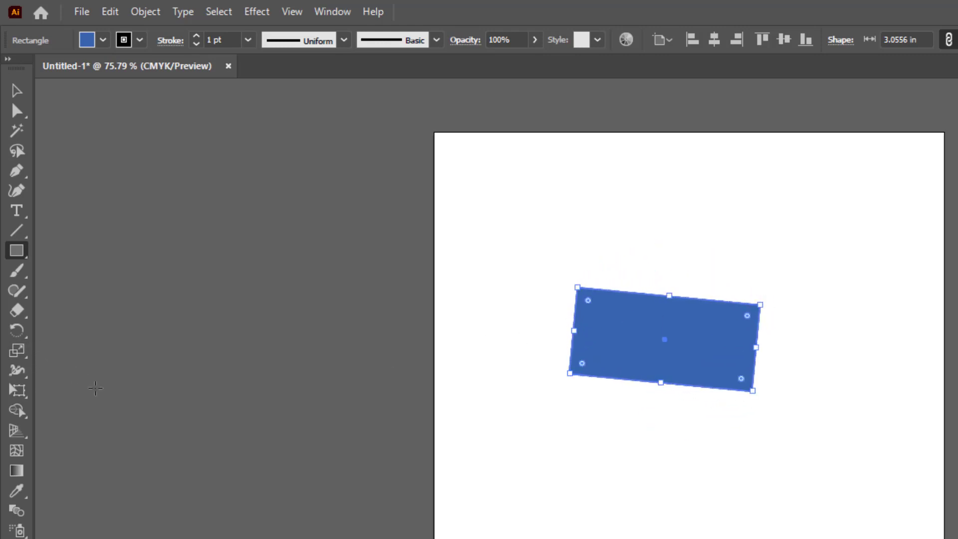
{"action": "key", "text": "ctrl+z"}
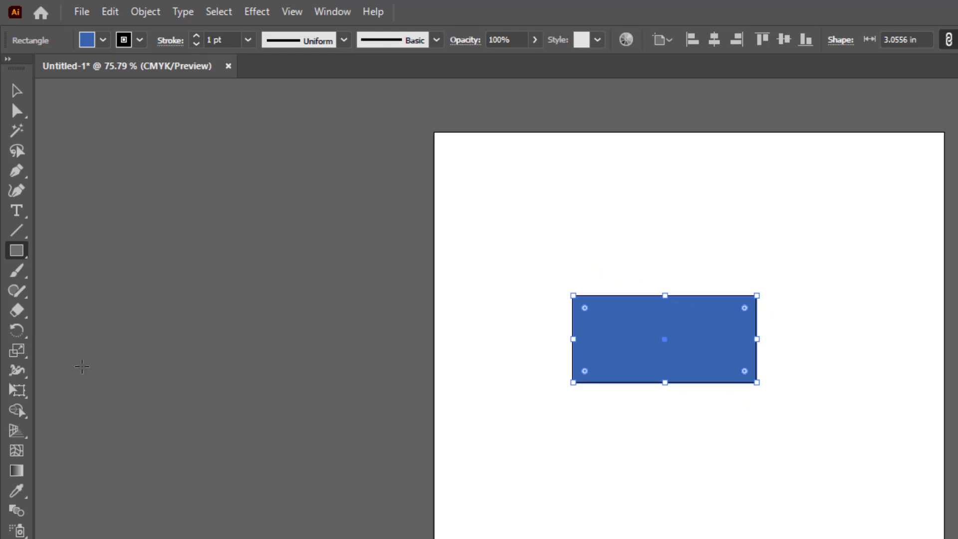
Rotate the rectangle very slightly clockwise around its centre with the Rotate tool
{"action": "left_click_drag", "start_coordinate": [17, 334], "coordinate": [72, 342]}
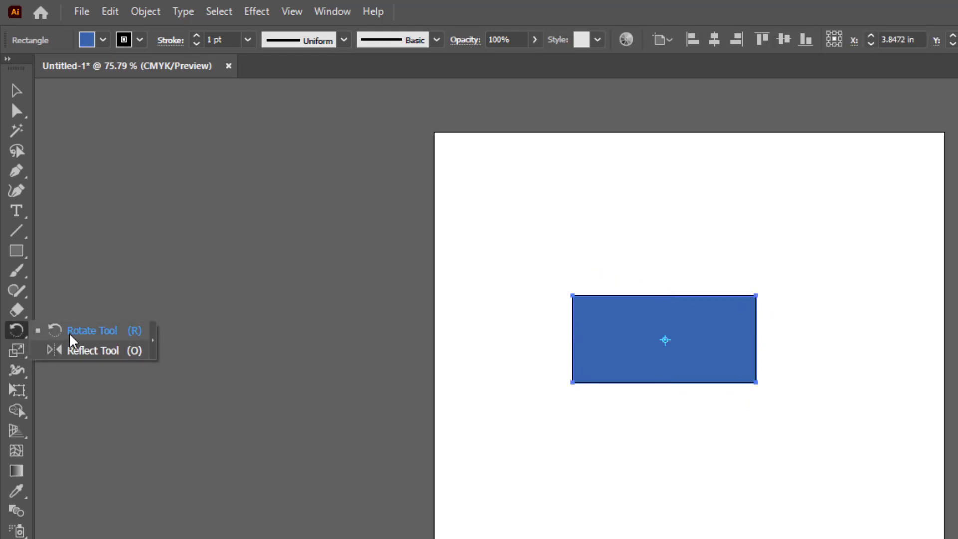
{"action": "left_click", "coordinate": [84, 332]}
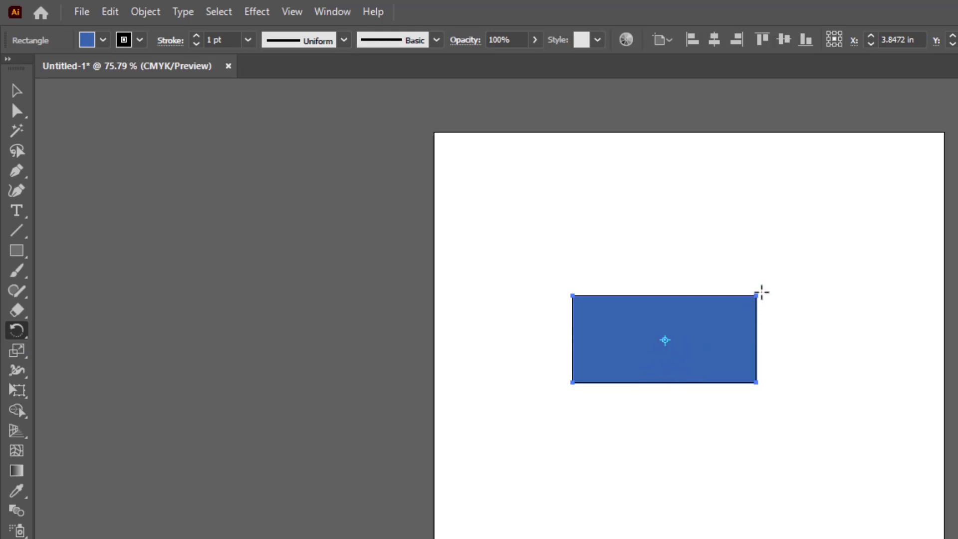
{"action": "mouse_move", "coordinate": [762, 291]}
{"action": "left_mouse_down"}
{"action": "mouse_move", "coordinate": [780, 339]}
{"action": "mouse_move", "coordinate": [746, 258]}
{"action": "mouse_move", "coordinate": [771, 297]}
{"action": "mouse_move", "coordinate": [763, 291]}
{"action": "left_mouse_up"}
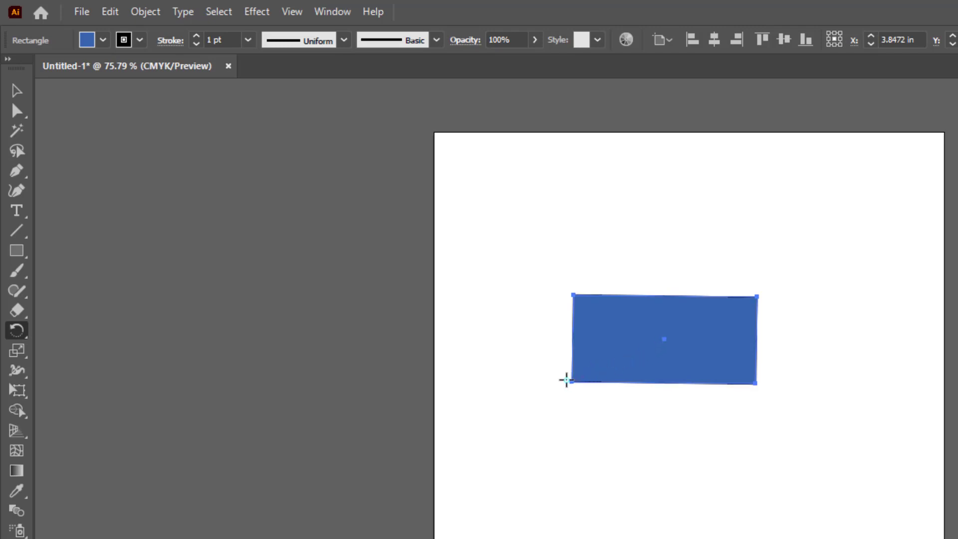
Rotate the rectangle around its lower-left corner and around other pivot points placed inside the shape
{"action": "left_click", "coordinate": [567, 380]}
{"action": "left_click_drag", "start_coordinate": [769, 297], "coordinate": [612, 364]}
{"action": "left_click", "coordinate": [673, 360]}
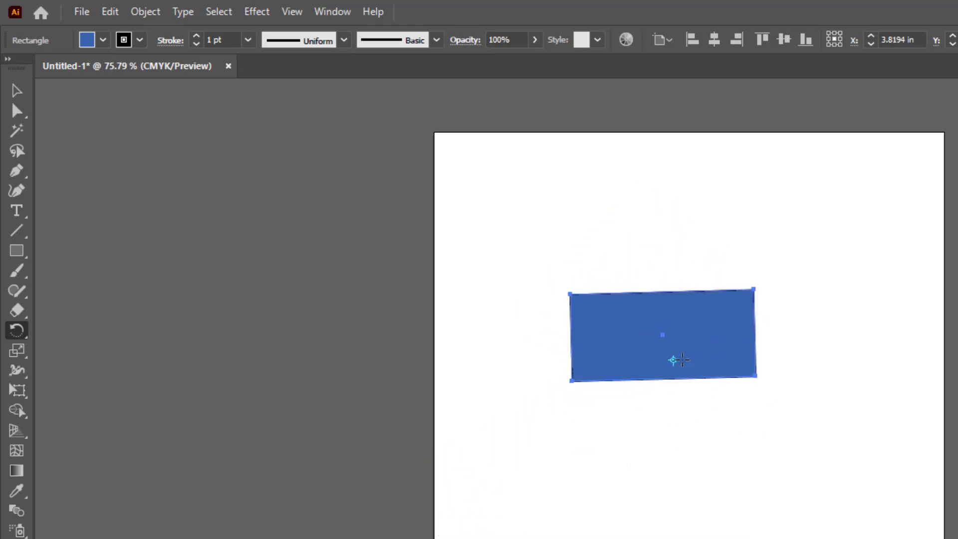
{"action": "left_click_drag", "start_coordinate": [681, 359], "coordinate": [742, 364]}
{"action": "mouse_move", "coordinate": [770, 297]}
{"action": "left_mouse_down"}
{"action": "mouse_move", "coordinate": [789, 323]}
{"action": "mouse_move", "coordinate": [786, 408]}
{"action": "mouse_move", "coordinate": [663, 398]}
{"action": "mouse_move", "coordinate": [684, 312]}
{"action": "mouse_move", "coordinate": [761, 306]}
{"action": "mouse_move", "coordinate": [766, 314]}
{"action": "left_mouse_up"}
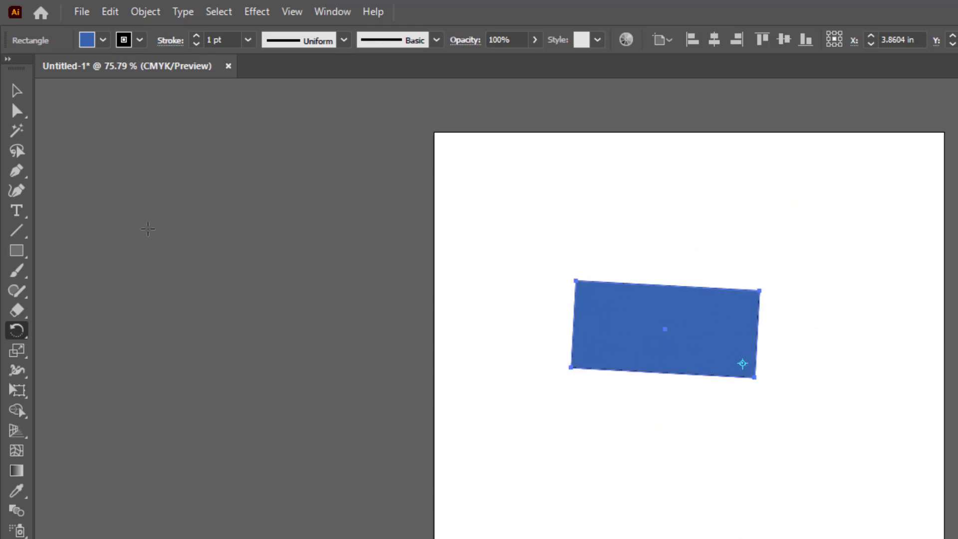
Delete the rotated rectangle from the artboard
{"action": "left_click", "coordinate": [16, 90]}
{"action": "left_click_drag", "start_coordinate": [507, 253], "coordinate": [821, 434]}
{"action": "key", "text": "Delete"}
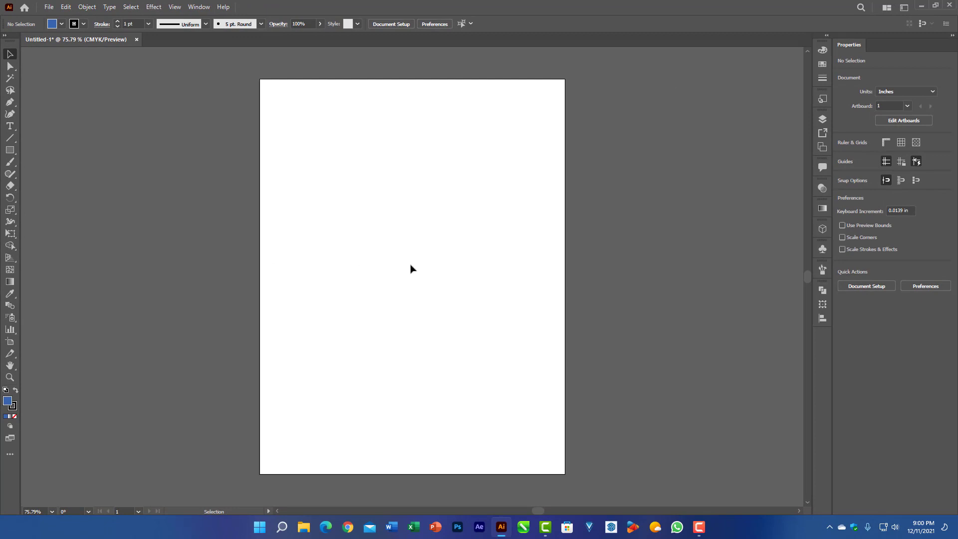
Draw a closed teardrop about 0.76 in wide and 1.52 in high with the Pen tool and move it higher on the artboard
{"action": "key", "text": "ctrl+plus"}
{"action": "key", "text": "ctrl+plus"}
{"action": "key", "text": "ctrl+plus"}
{"action": "key", "text": "F6"}
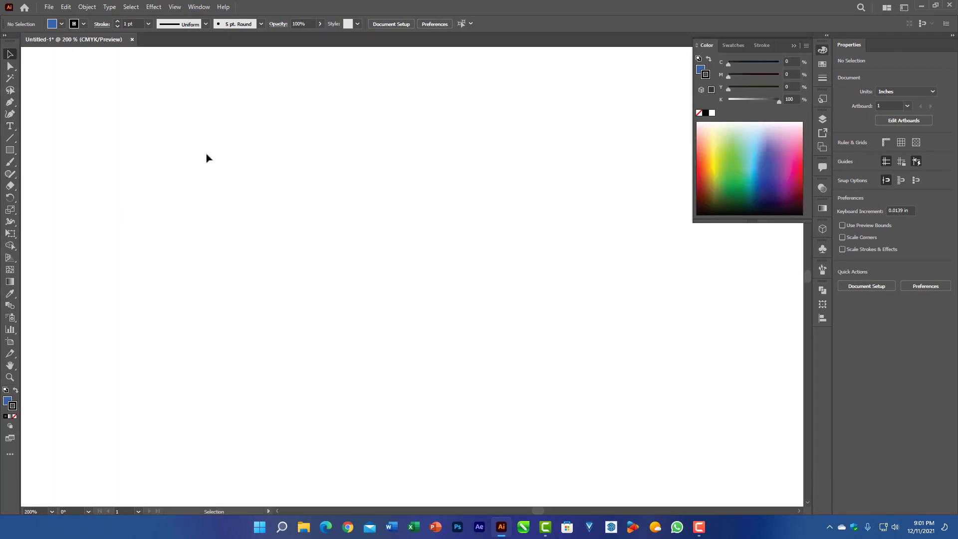
{"action": "left_click", "coordinate": [10, 103]}
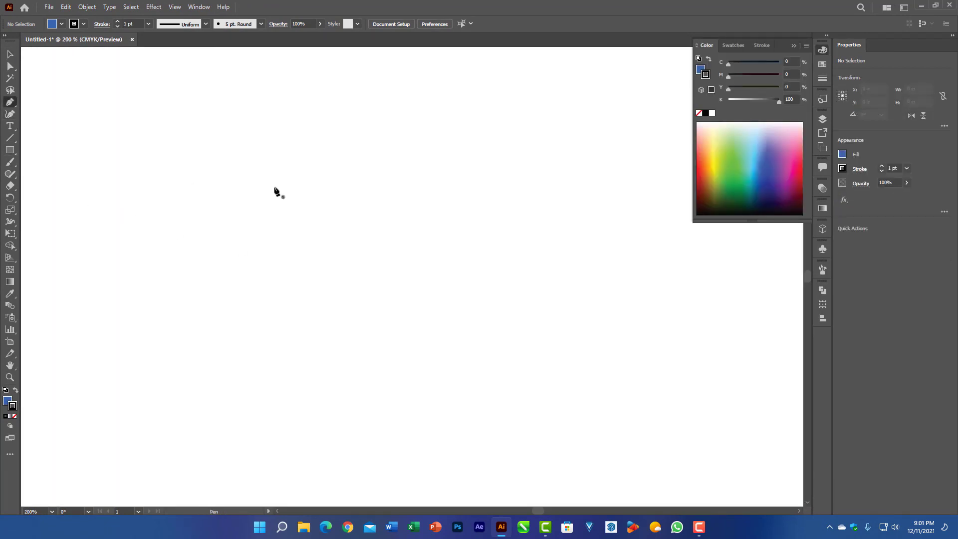
{"action": "left_click", "coordinate": [381, 156]}
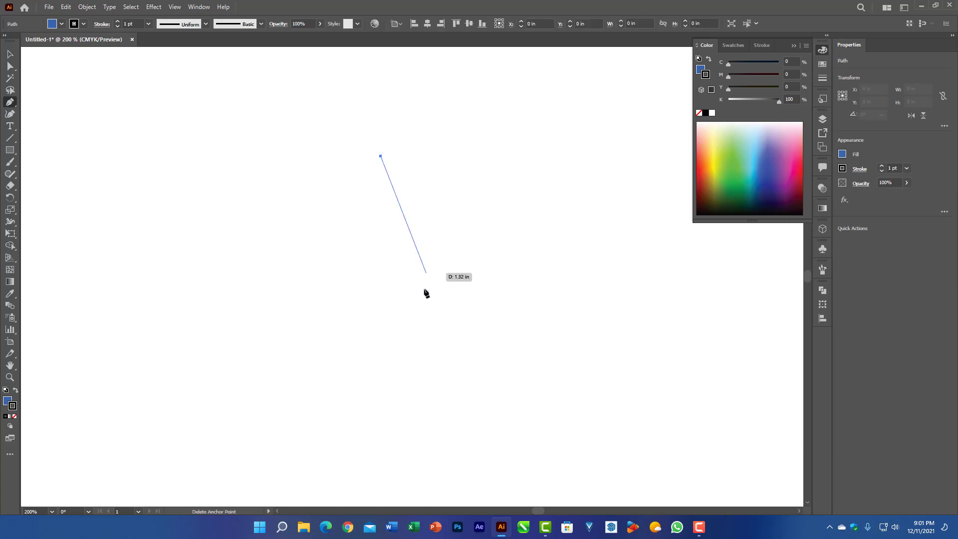
{"action": "left_click_drag", "start_coordinate": [380, 299], "coordinate": [297, 315]}
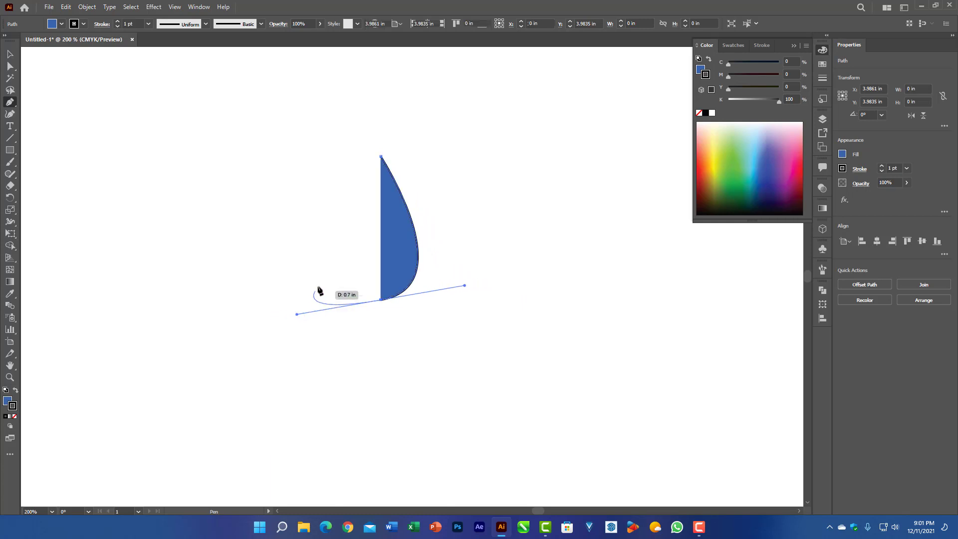
{"action": "left_click", "coordinate": [381, 157]}
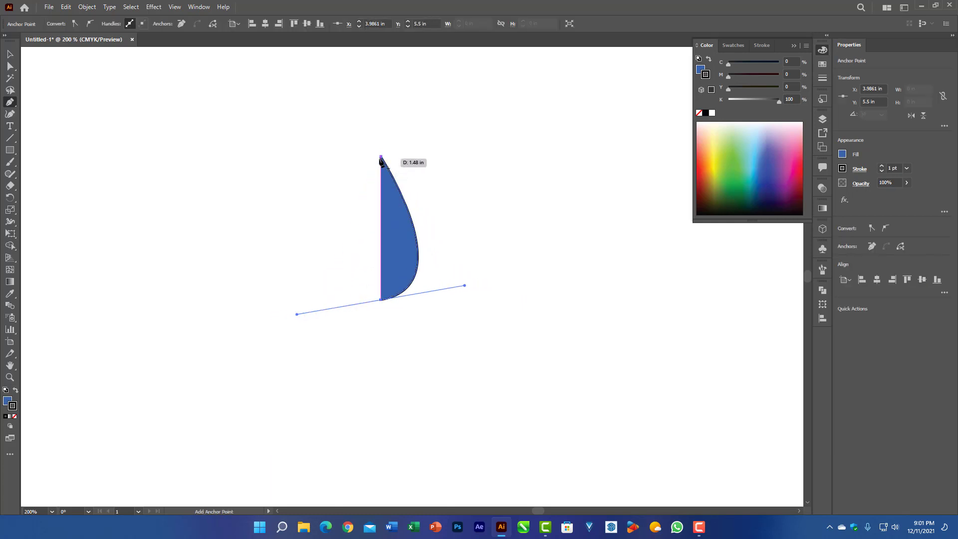
{"action": "left_click", "coordinate": [381, 299]}
{"action": "left_click_drag", "start_coordinate": [381, 157], "coordinate": [459, 122]}
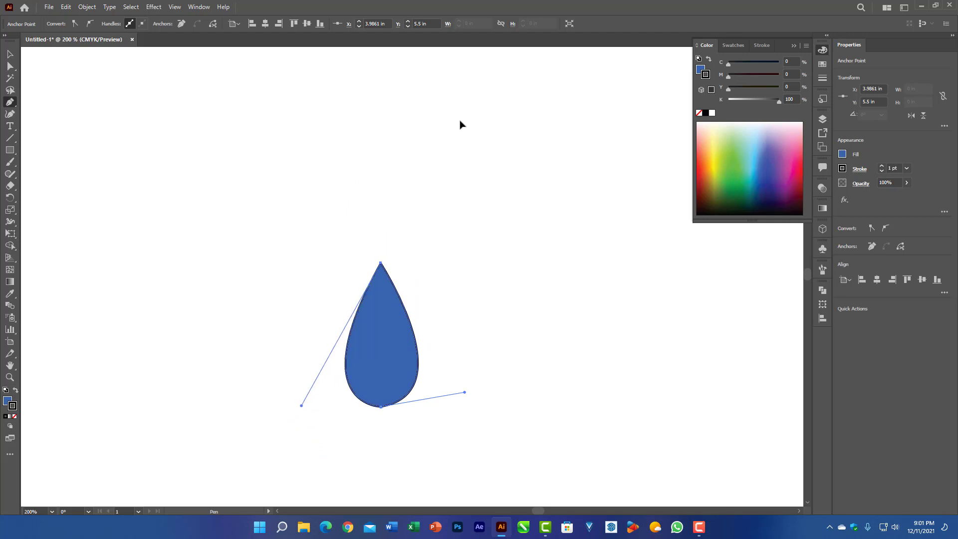
{"action": "left_click", "coordinate": [9, 56]}
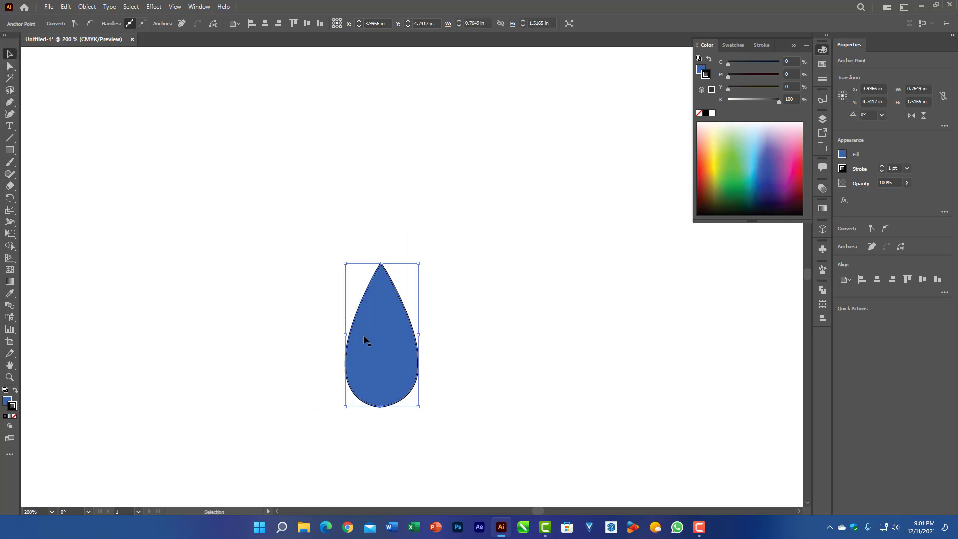
{"action": "left_click_drag", "start_coordinate": [363, 338], "coordinate": [348, 222]}
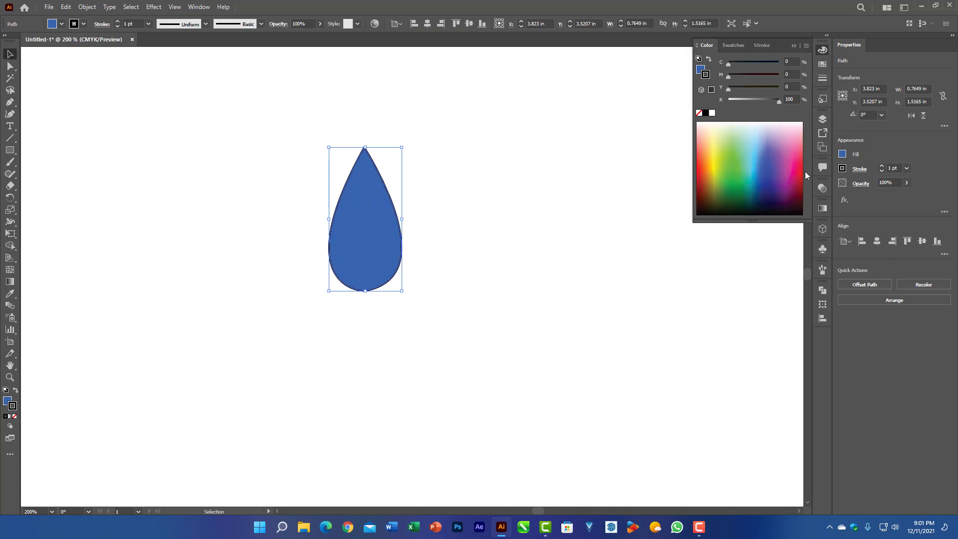
Remove the teardrop's outline and fill it with green (C 70.59, M 0, Y 100, K 0)
{"action": "left_click", "coordinate": [709, 164]}
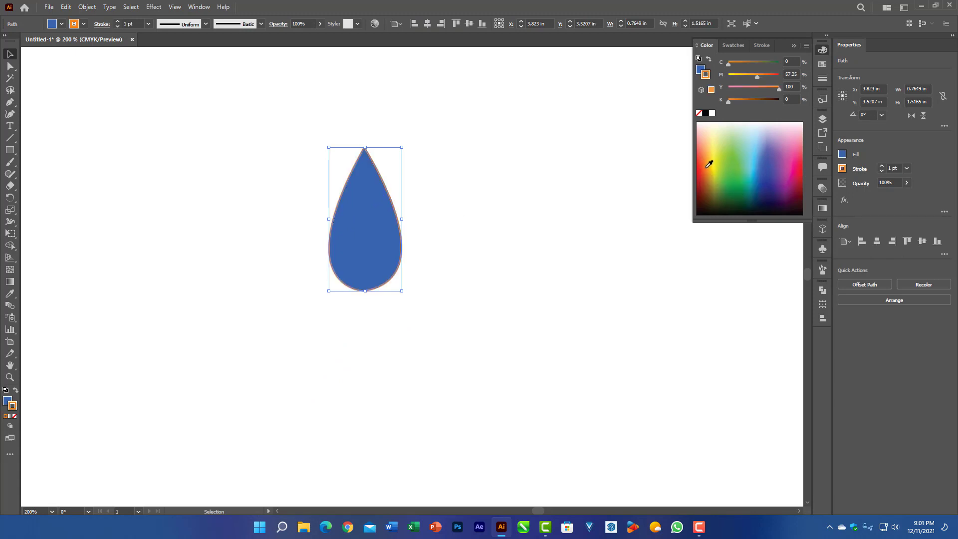
{"action": "left_click", "coordinate": [6, 400]}
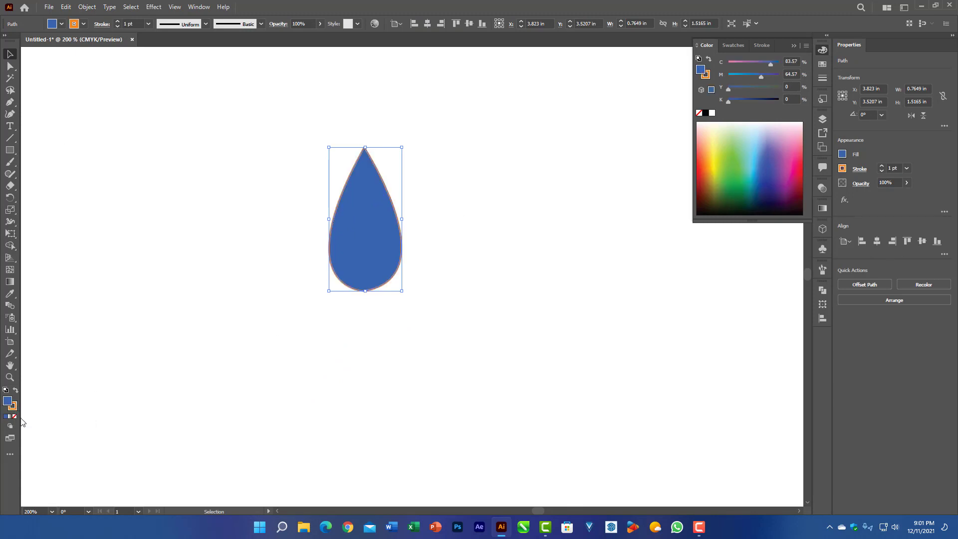
{"action": "left_click", "coordinate": [13, 407]}
{"action": "left_click", "coordinate": [14, 416]}
{"action": "left_click", "coordinate": [8, 401]}
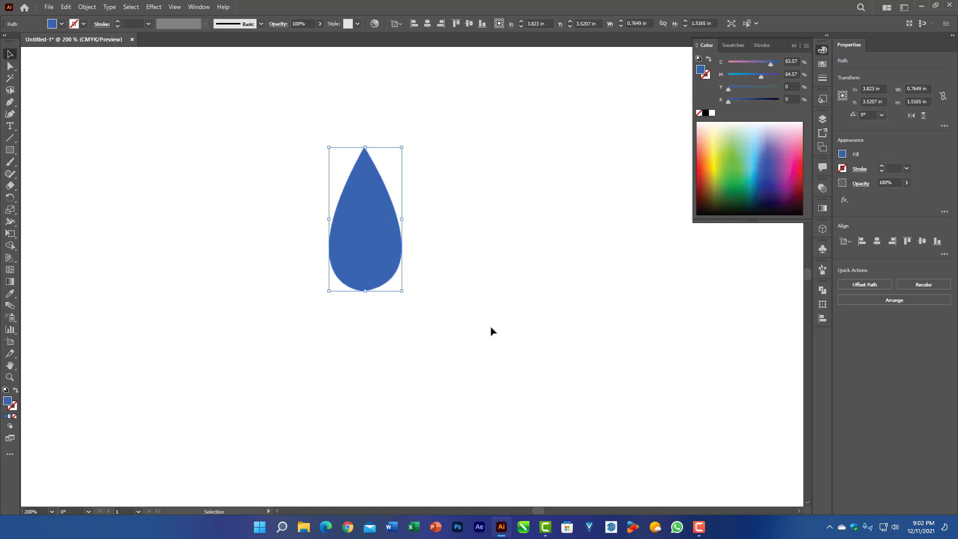
{"action": "left_click", "coordinate": [732, 171]}
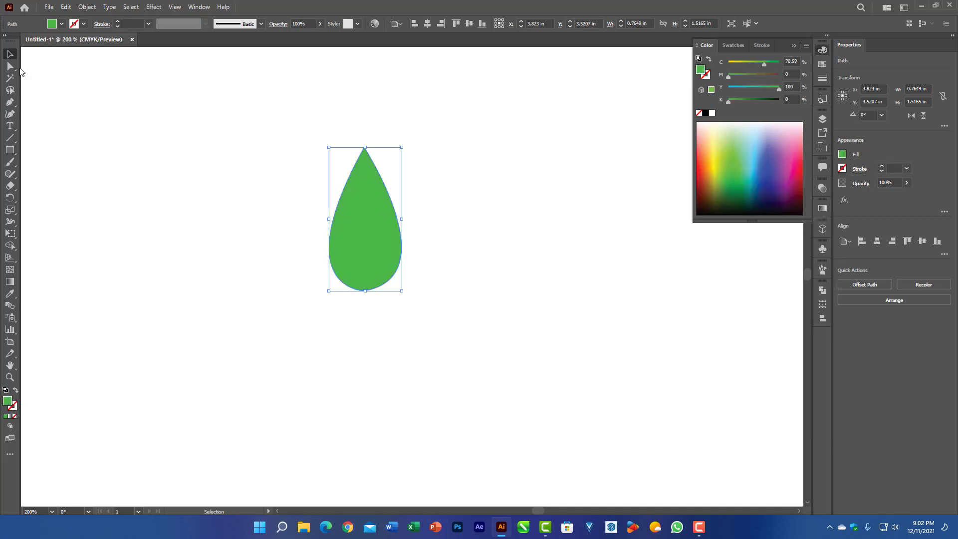
{"action": "left_click", "coordinate": [495, 251]}
Rotate the teardrop about 181° around its bottom point so its tip points down, and move it higher on the artboard
{"action": "left_click", "coordinate": [358, 214]}
{"action": "left_click", "coordinate": [10, 197]}
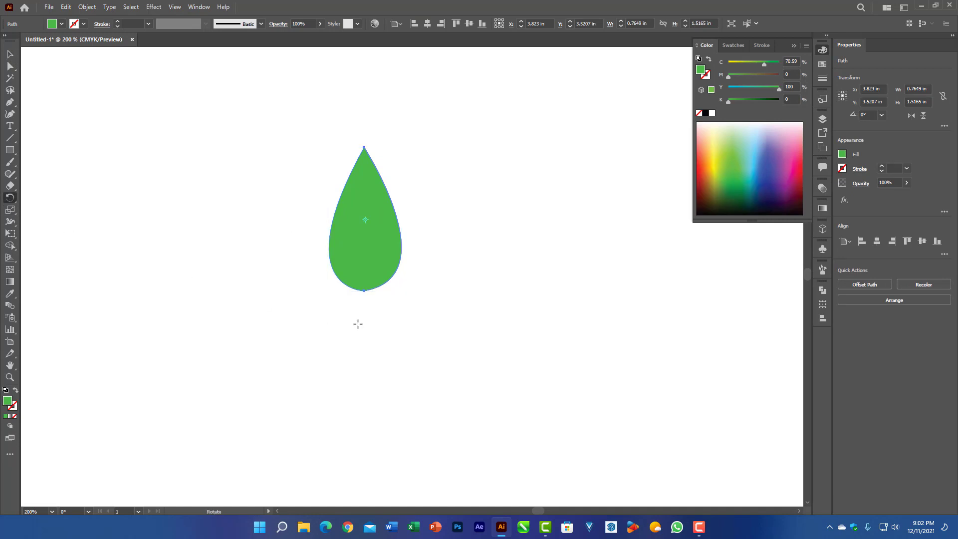
{"action": "left_click", "coordinate": [365, 291]}
{"action": "left_click_drag", "start_coordinate": [376, 150], "coordinate": [354, 454]}
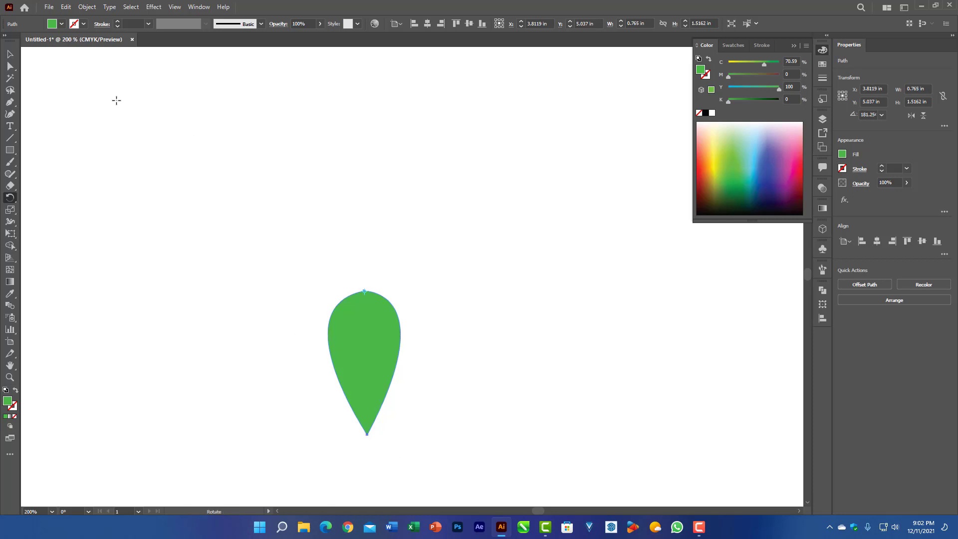
{"action": "left_click", "coordinate": [10, 54]}
{"action": "left_click_drag", "start_coordinate": [353, 341], "coordinate": [351, 129]}
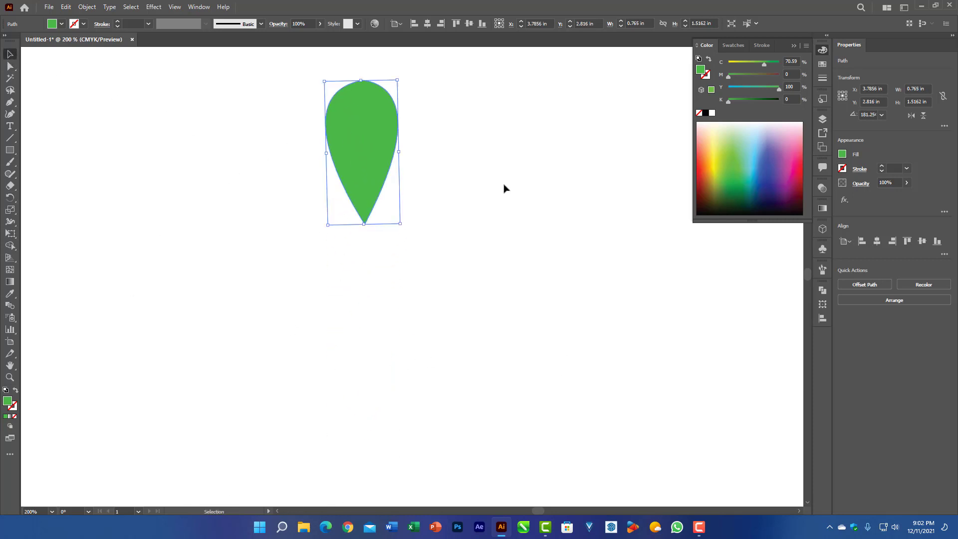
{"action": "left_click_drag", "start_coordinate": [373, 158], "coordinate": [375, 149]}
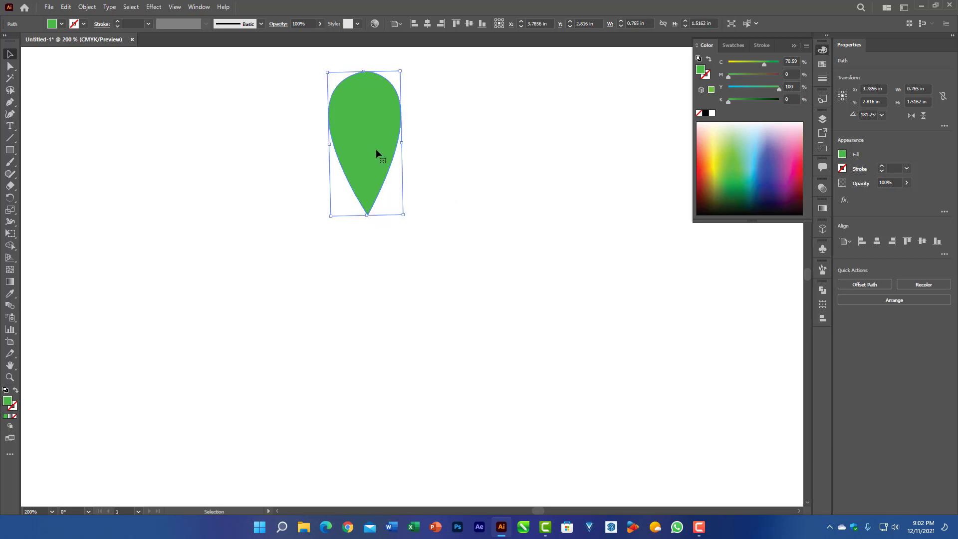
Make a copy of the petal rotated about 31° clockwise around a pivot point placed below its tip
{"action": "left_click", "coordinate": [14, 199]}
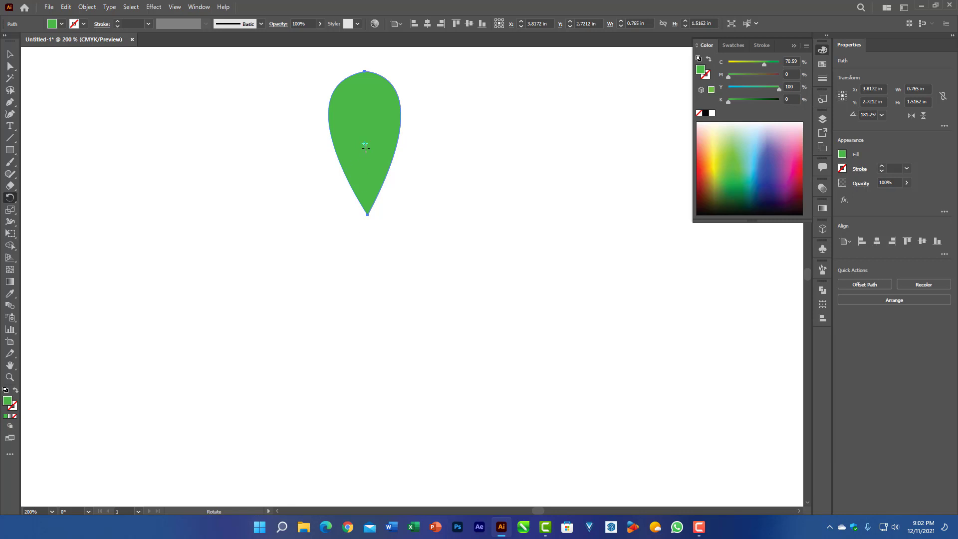
{"action": "left_click", "coordinate": [365, 287]}
{"action": "mouse_move", "coordinate": [379, 73]}
{"action": "left_mouse_down"}
{"action": "mouse_move", "coordinate": [436, 89]}
{"action": "mouse_move", "coordinate": [476, 132]}
{"action": "left_mouse_up"}
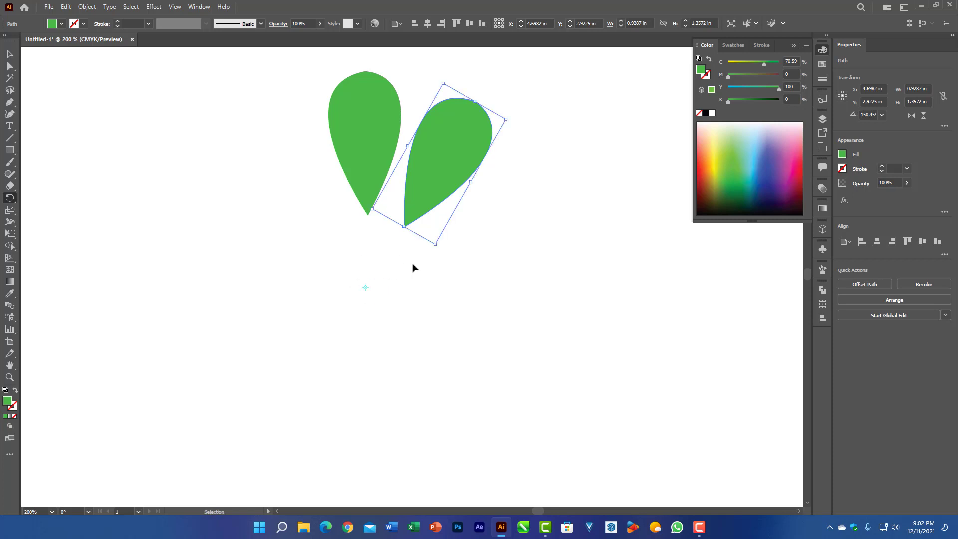
Repeat the rotated copy nine more times to arrange the petals in a ring around the pivot point
{"action": "key", "text": "ctrl+d"}
{"action": "key", "text": "ctrl+d"}
{"action": "key", "text": "ctrl+d"}
{"action": "key", "text": "ctrl+d"}
{"action": "key", "text": "ctrl+d"}
{"action": "key", "text": "ctrl+d"}
{"action": "key", "text": "ctrl+d"}
{"action": "key", "text": "ctrl+d"}
{"action": "key", "text": "ctrl+d"}
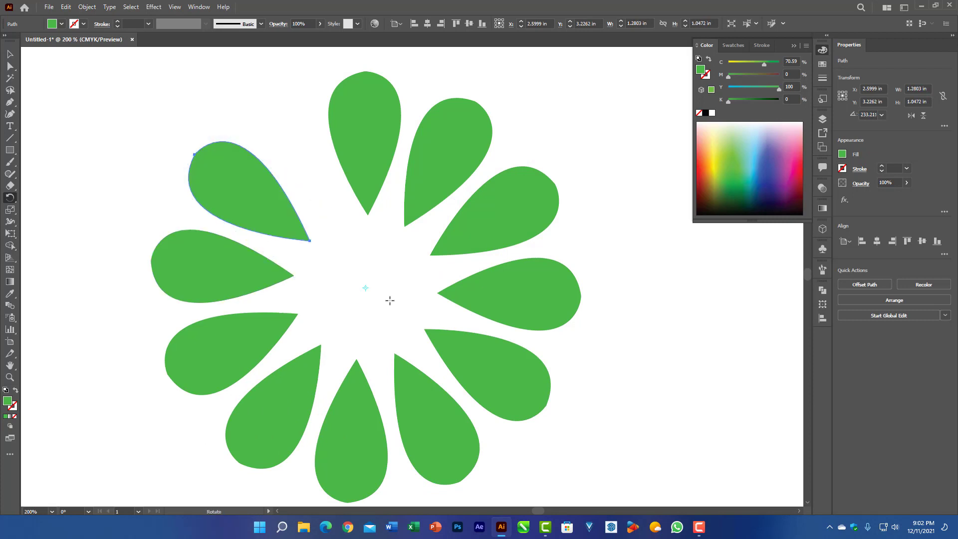
Select all the petals of the flower and delete them
{"action": "scroll", "coordinate": [349, 269], "scroll_direction": "down", "scroll_amount": 2}
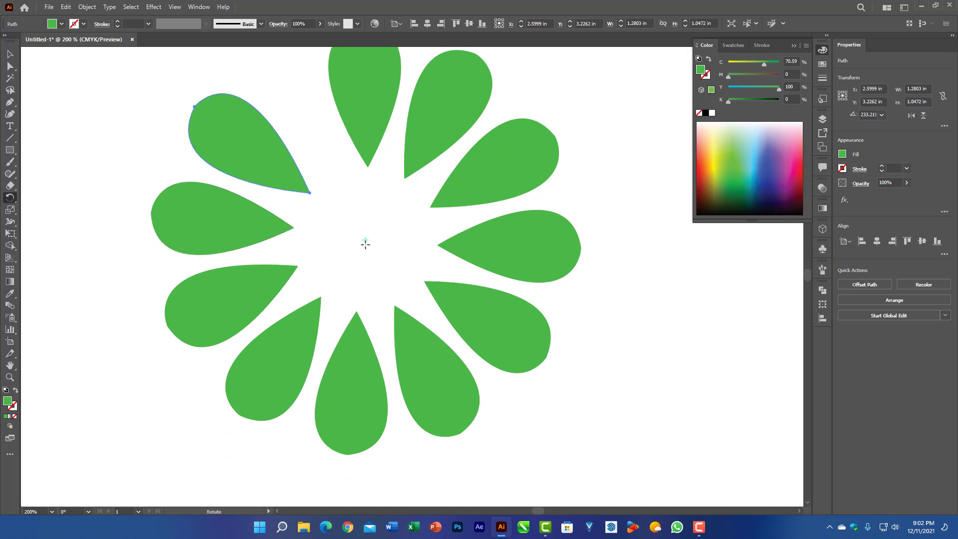
{"action": "key", "text": "ctrl"}
{"action": "key", "text": "ctrl+a"}
{"action": "key", "text": "Delete"}
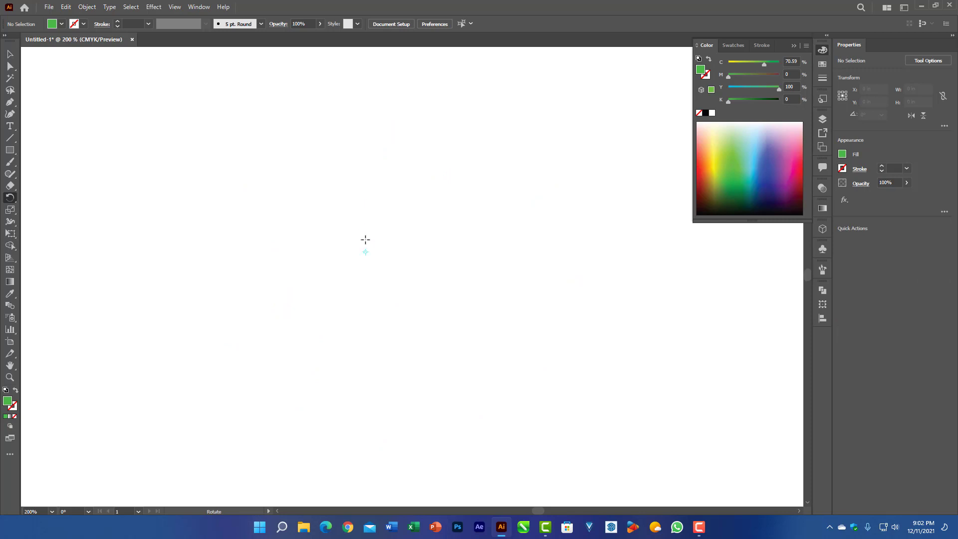
Draw a green, upside-down five-pointed star in the upper part of the artboard with the Star tool
{"action": "scroll", "coordinate": [365, 239], "scroll_direction": "down", "scroll_amount": 3}
{"action": "left_click", "coordinate": [10, 53]}
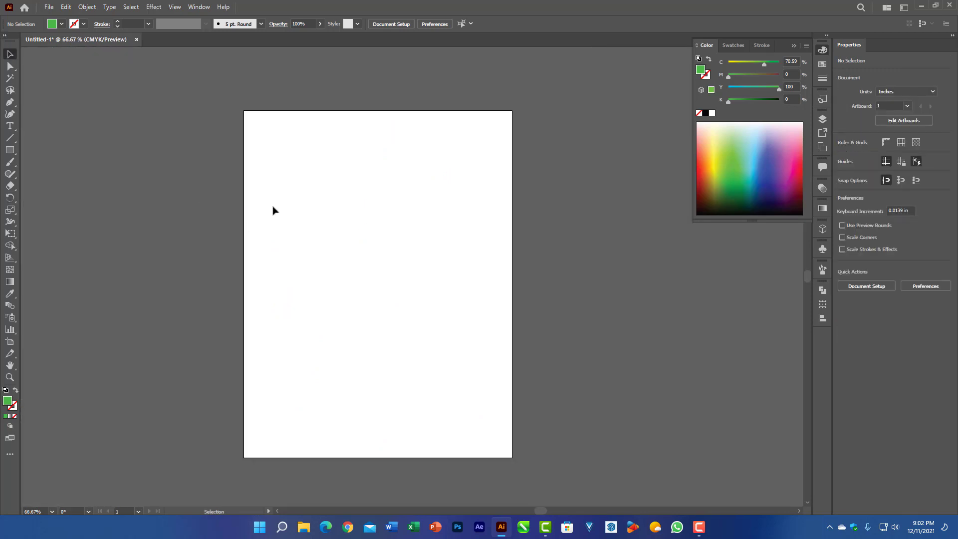
{"action": "left_click_drag", "start_coordinate": [310, 191], "coordinate": [451, 353]}
{"action": "left_click", "coordinate": [10, 150]}
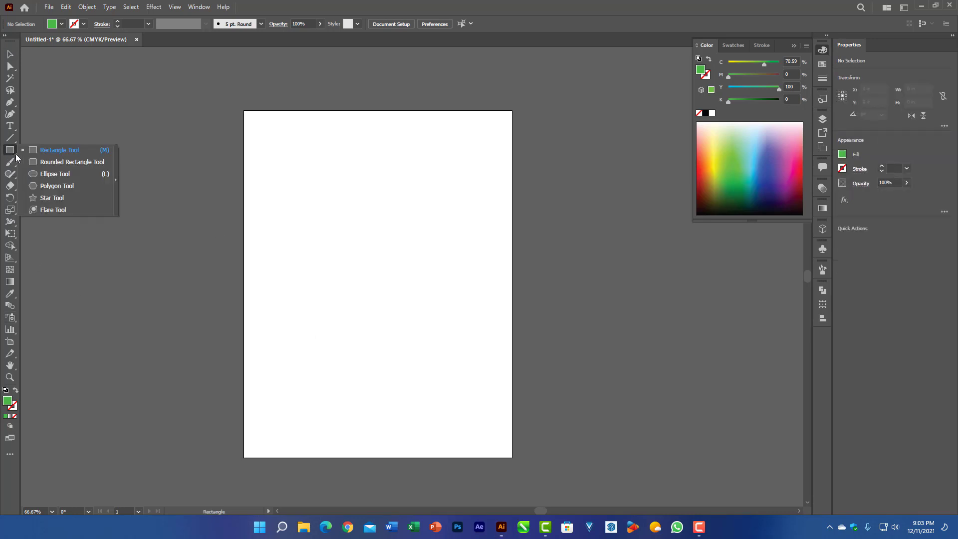
{"action": "left_click", "coordinate": [51, 198]}
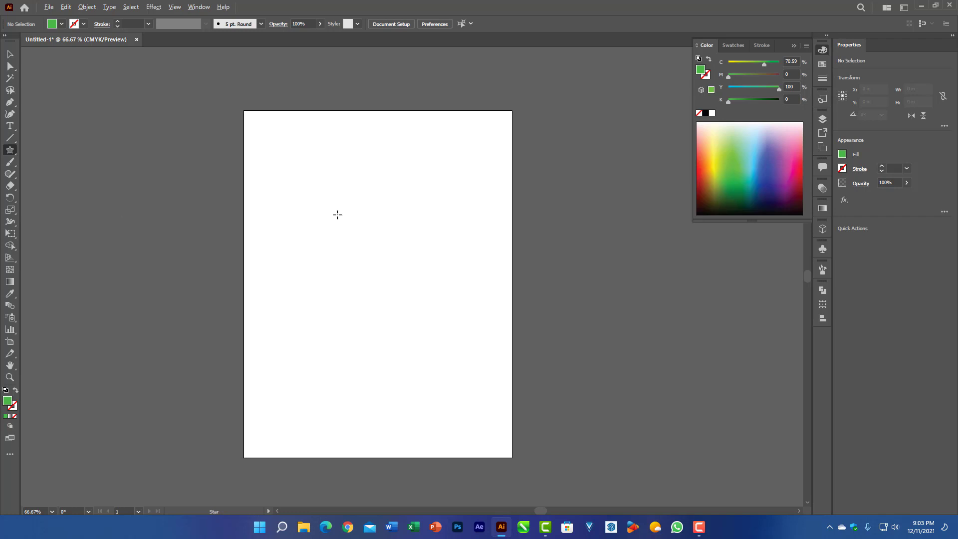
{"action": "left_click_drag", "start_coordinate": [337, 214], "coordinate": [378, 257]}
{"action": "mouse_move", "coordinate": [384, 239]}
{"action": "left_mouse_down"}
{"action": "mouse_move", "coordinate": [399, 218]}
{"action": "mouse_move", "coordinate": [402, 235]}
{"action": "mouse_move", "coordinate": [372, 226]}
{"action": "left_mouse_up"}
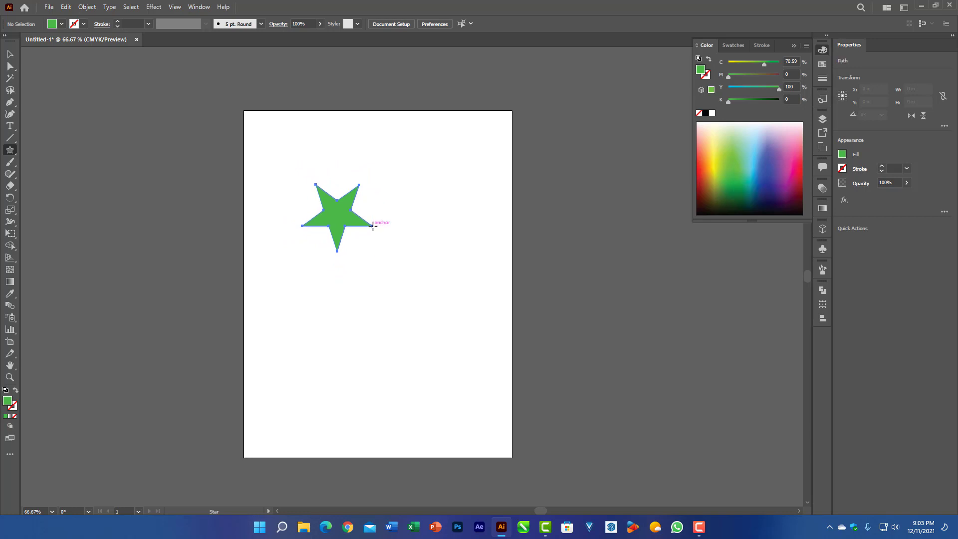
Select the green star and rotate it about 6° counterclockwise around its centre using its bounding box
{"action": "scroll", "coordinate": [216, 235], "scroll_direction": "up", "scroll_amount": 3}
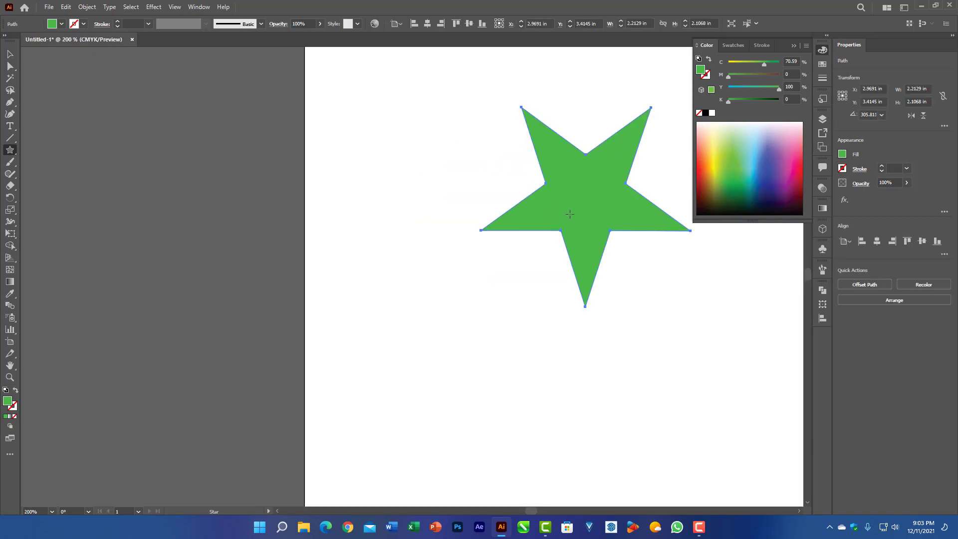
{"action": "left_click_drag", "start_coordinate": [585, 268], "coordinate": [388, 256]}
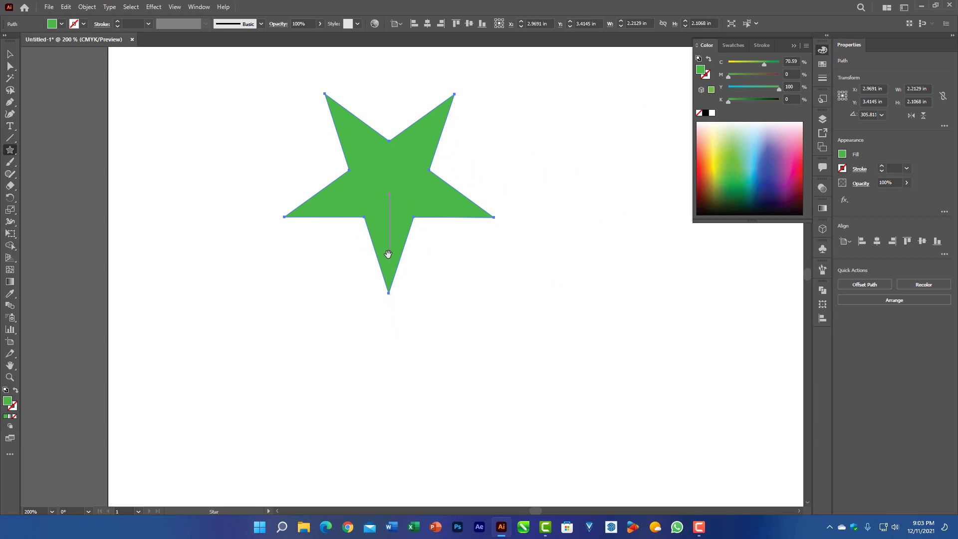
{"action": "left_click", "coordinate": [9, 55]}
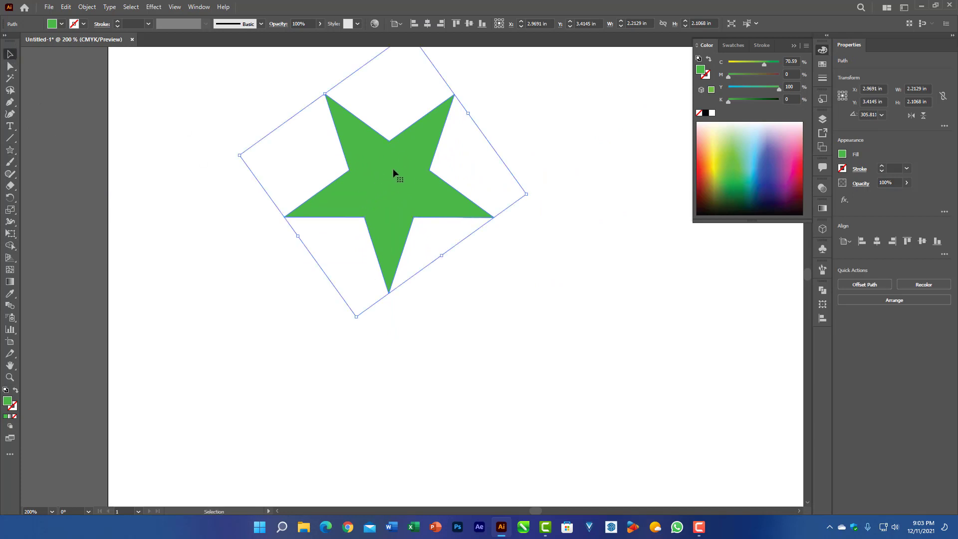
{"action": "left_click", "coordinate": [531, 135]}
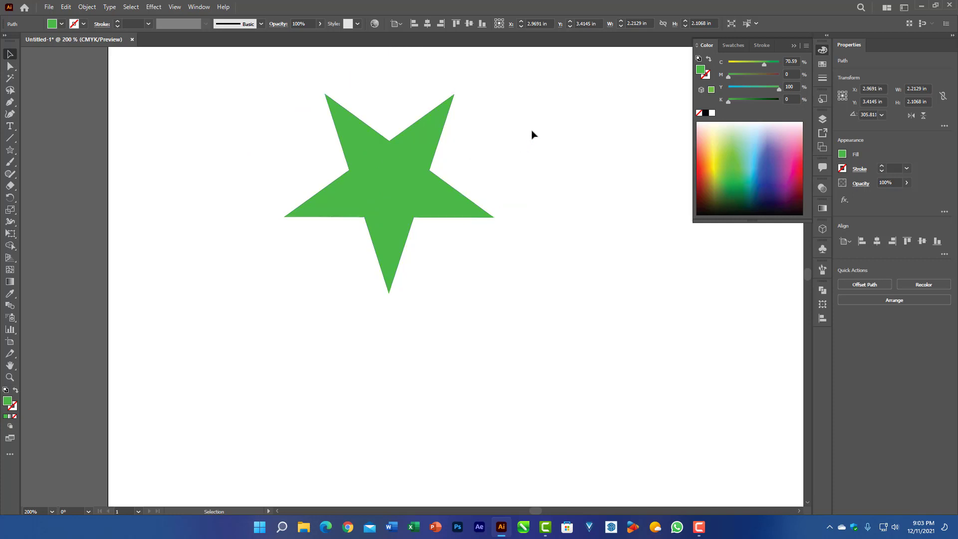
{"action": "left_click", "coordinate": [374, 171]}
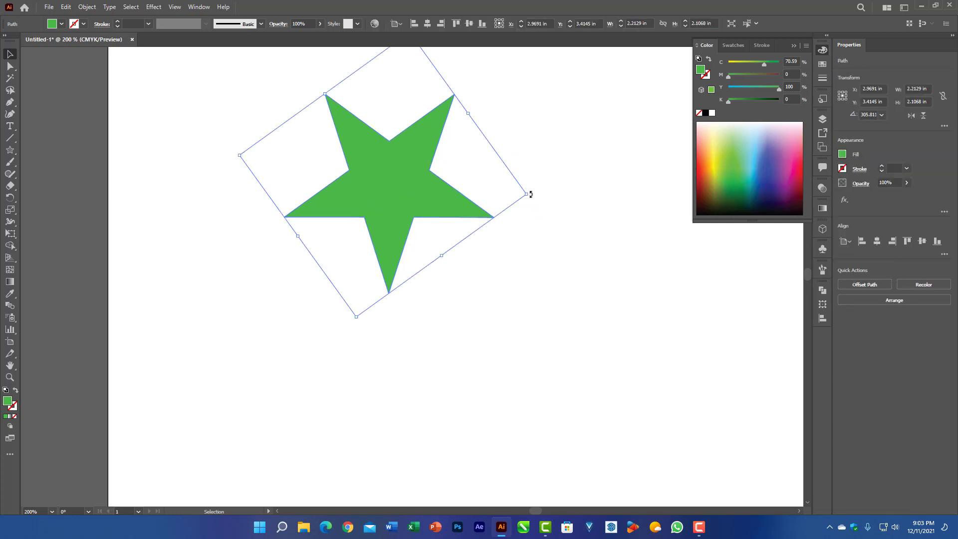
{"action": "left_click_drag", "start_coordinate": [530, 194], "coordinate": [466, 117]}
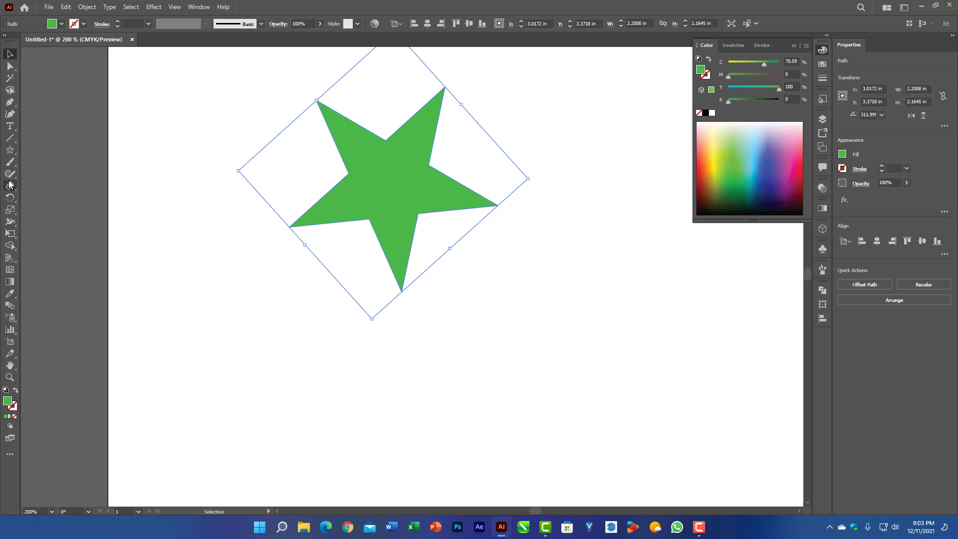
Rotate the star around a pivot point set at its lower tip until its side arms are level, and delete the star
{"action": "left_click", "coordinate": [10, 197]}
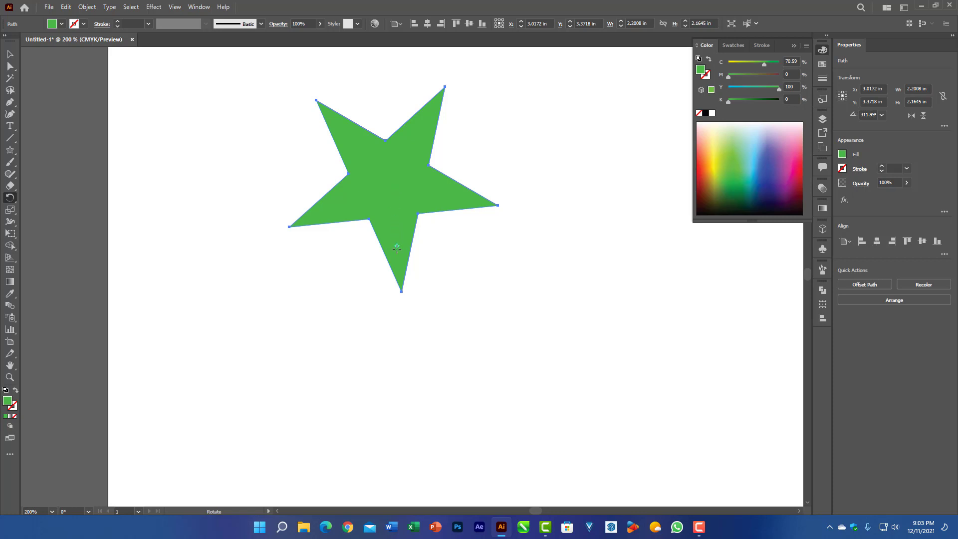
{"action": "left_click_drag", "start_coordinate": [396, 248], "coordinate": [401, 293]}
{"action": "left_click_drag", "start_coordinate": [467, 98], "coordinate": [414, 280]}
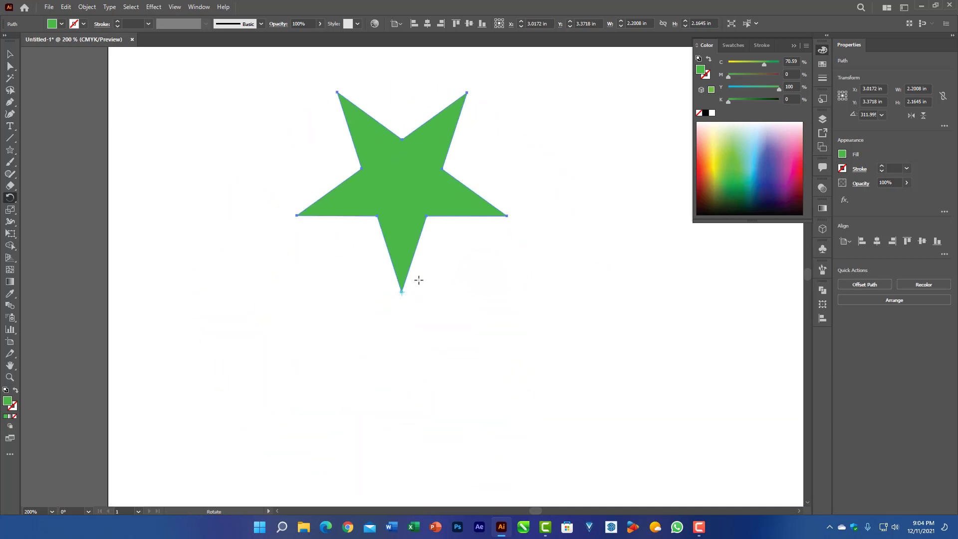
{"action": "key", "text": "Delete"}
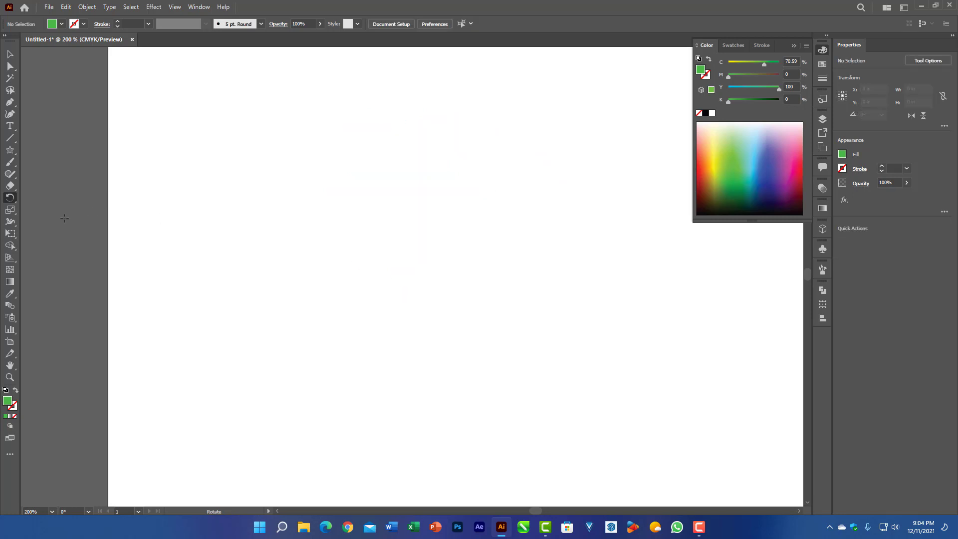
Draw a half-teardrop about 0.35 in wide and 1.42 in high with the Pen tool, straight edge on the left, and fill it red
{"action": "left_click", "coordinate": [9, 102]}
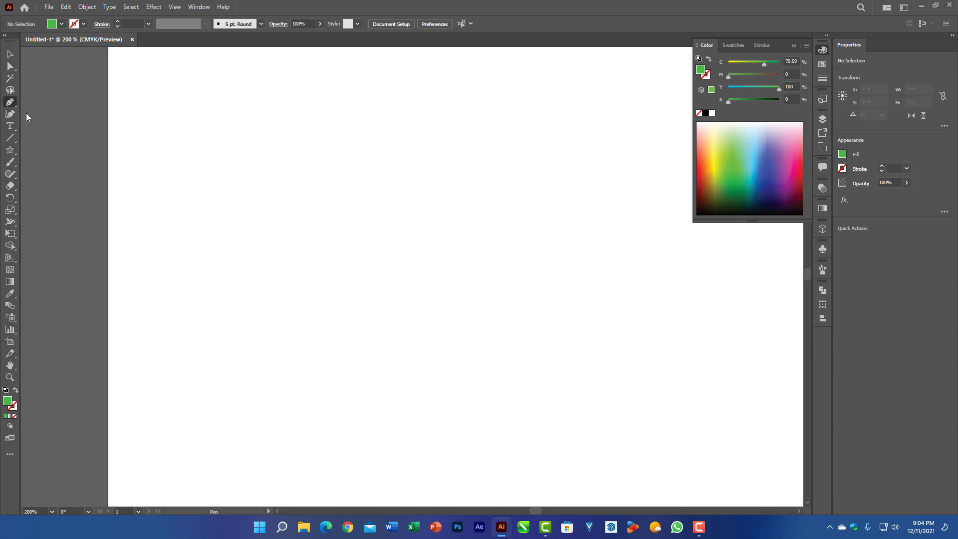
{"action": "left_click_drag", "start_coordinate": [435, 296], "coordinate": [361, 296]}
{"action": "left_click", "coordinate": [436, 296]}
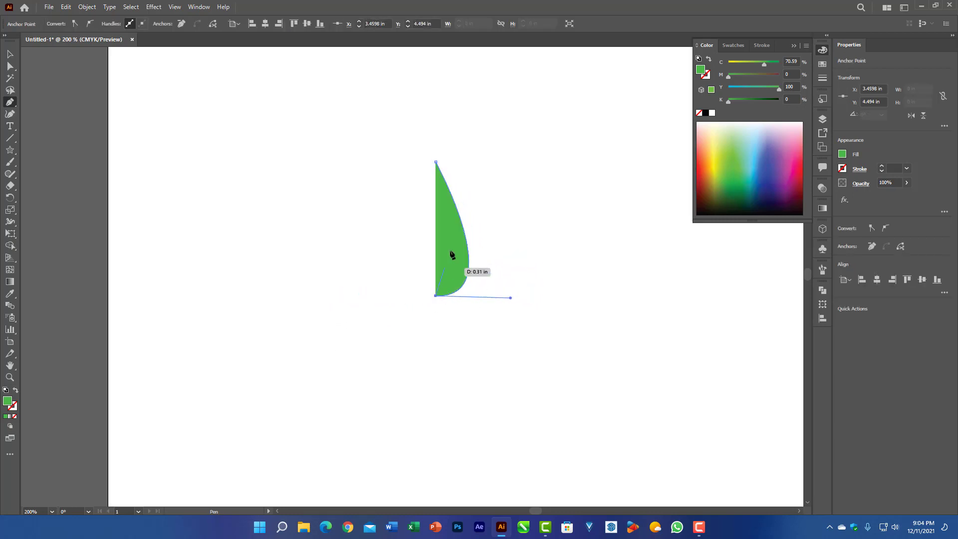
{"action": "left_click", "coordinate": [436, 163]}
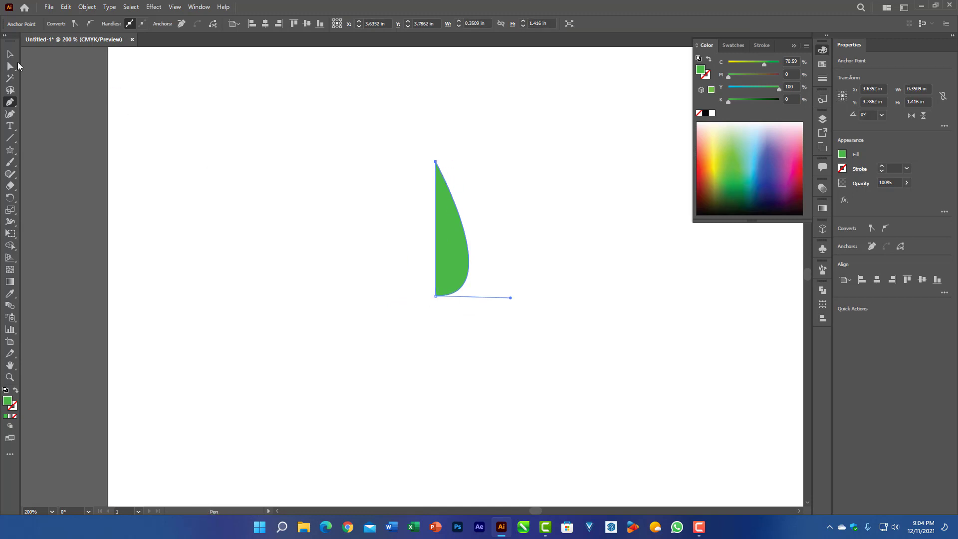
{"action": "key", "text": "v"}
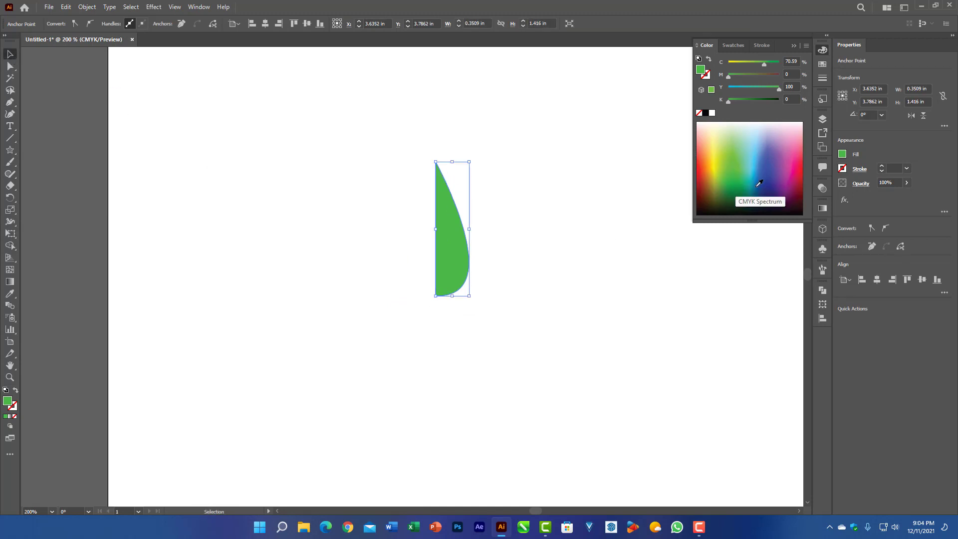
{"action": "left_click", "coordinate": [797, 170]}
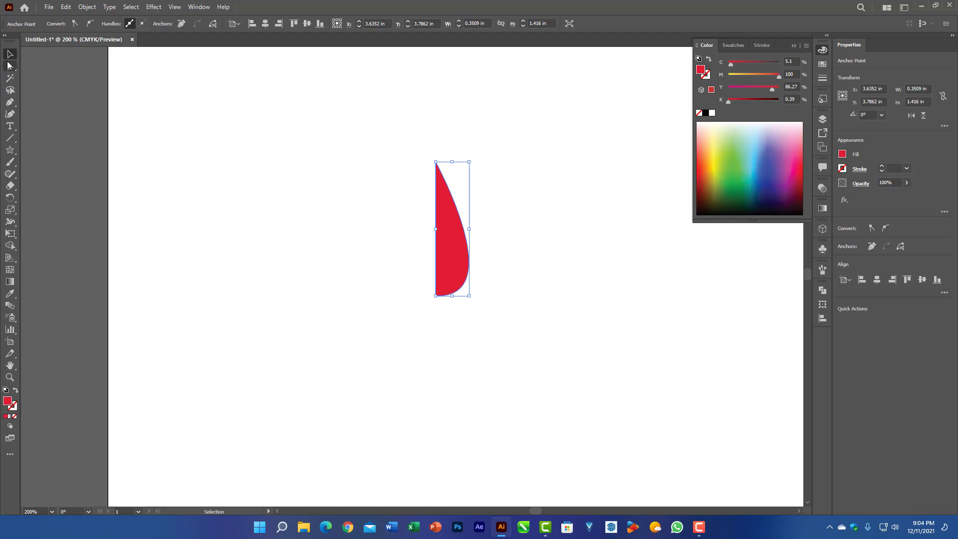
Move the red half-teardrop slightly down and right, and place a copy of it to its left
{"action": "left_click", "coordinate": [177, 188]}
{"action": "left_click_drag", "start_coordinate": [457, 274], "coordinate": [462, 288]}
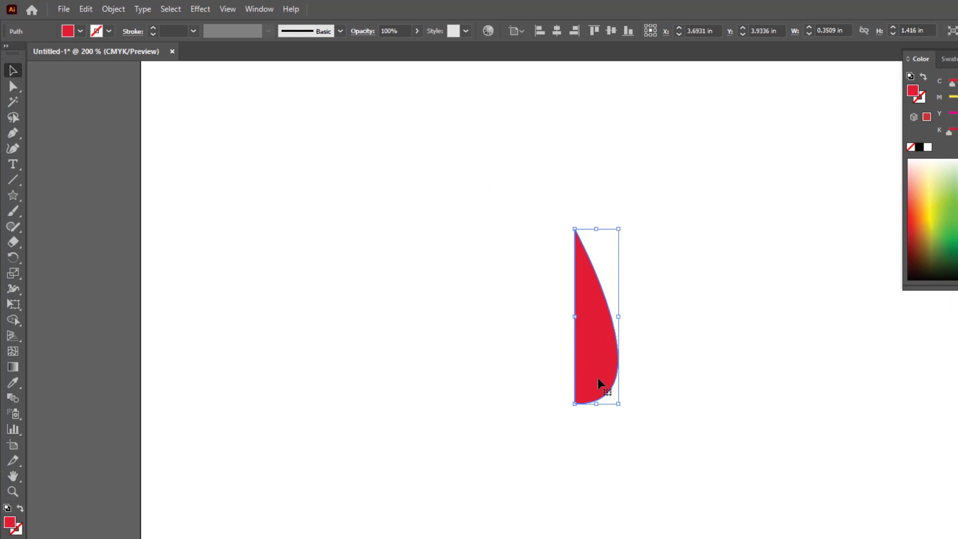
{"action": "left_click_drag", "start_coordinate": [598, 378], "coordinate": [519, 374]}
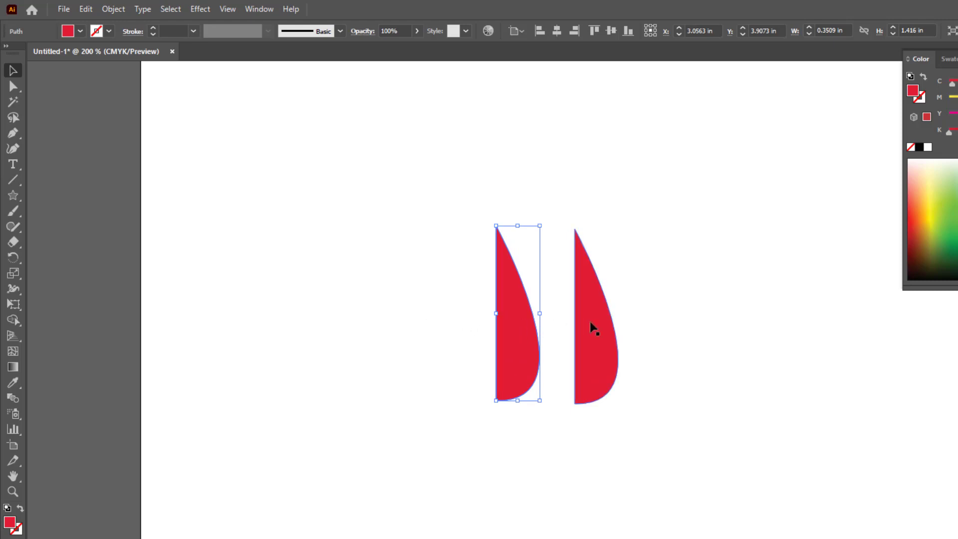
Fill the original half-teardrop with dark green and its left copy with light green (C 60.78, M 0, Y 100, K 0)
{"action": "left_click", "coordinate": [633, 314]}
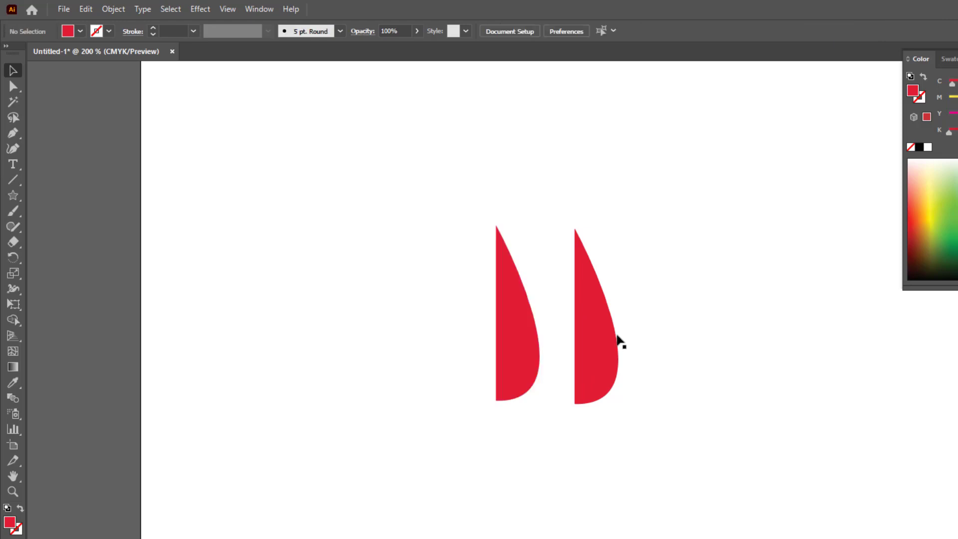
{"action": "left_click", "coordinate": [606, 338]}
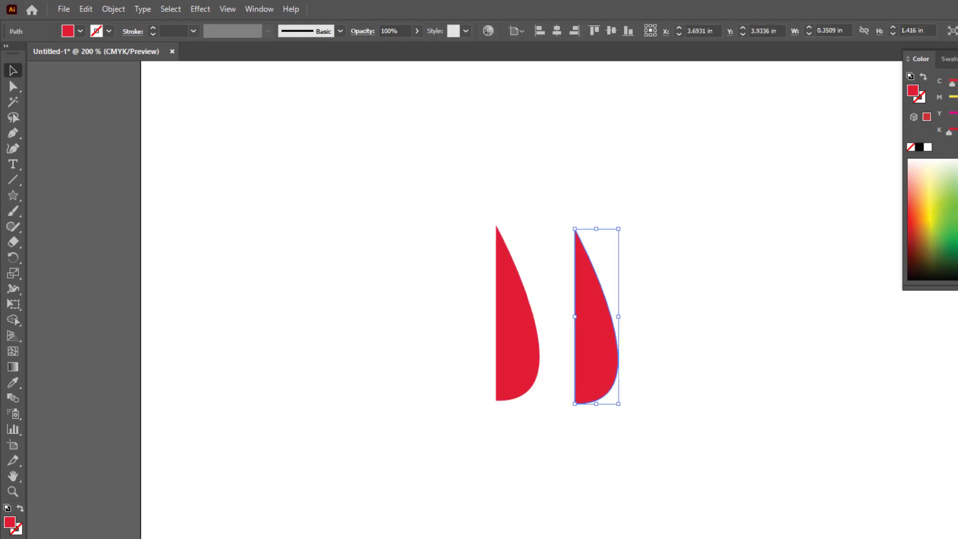
{"action": "left_click", "coordinate": [955, 259]}
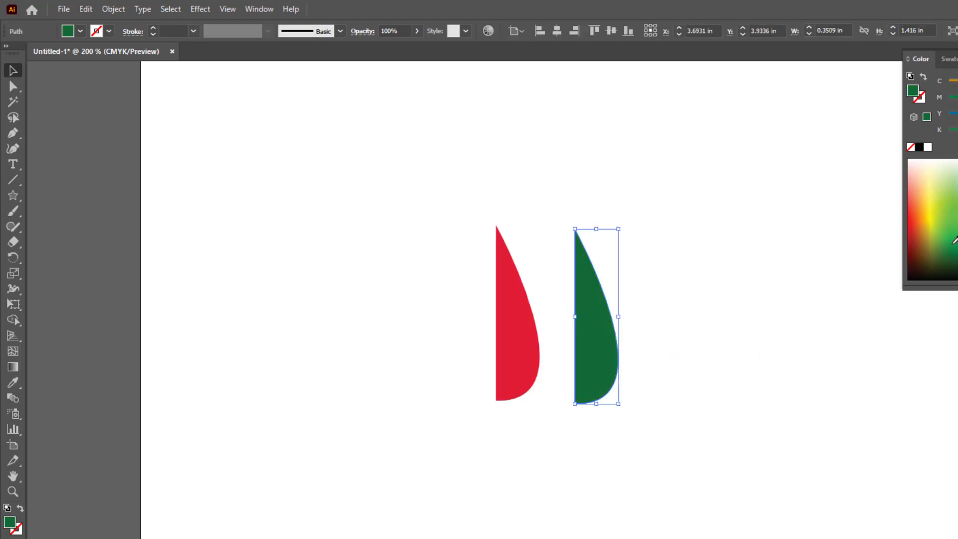
{"action": "left_click", "coordinate": [954, 242]}
{"action": "left_click", "coordinate": [516, 332]}
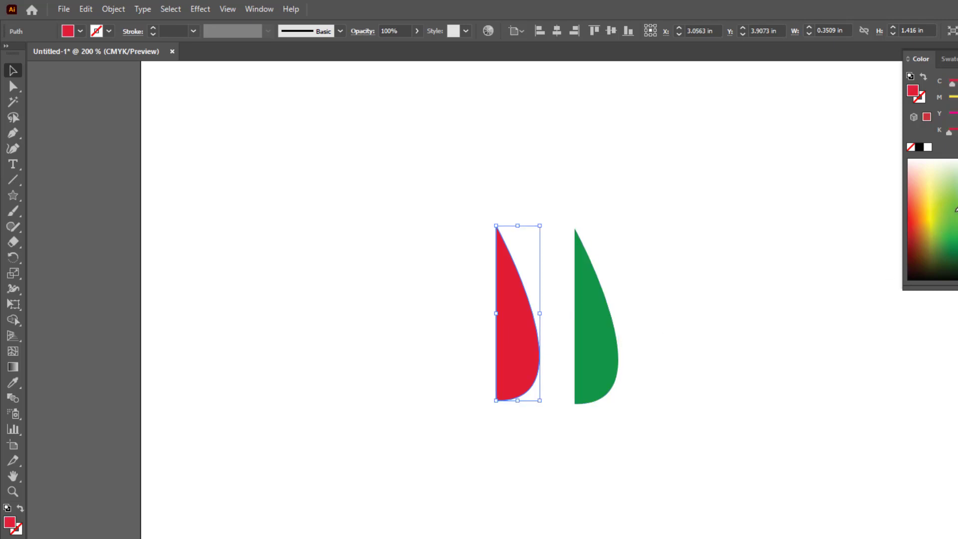
{"action": "left_click", "coordinate": [945, 220]}
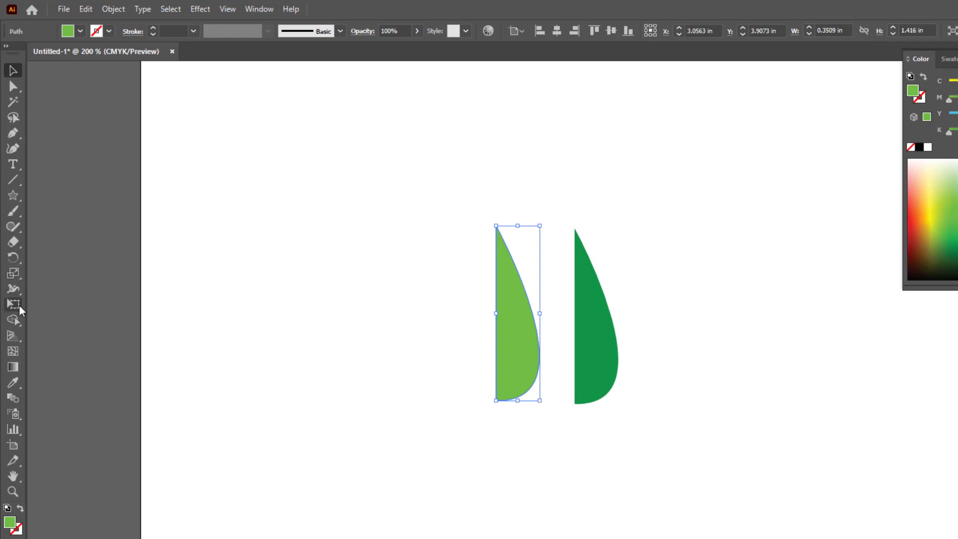
Flip the light green half-teardrop horizontally and move it about 0.18 in left, level with the dark green one
{"action": "left_click", "coordinate": [13, 257]}
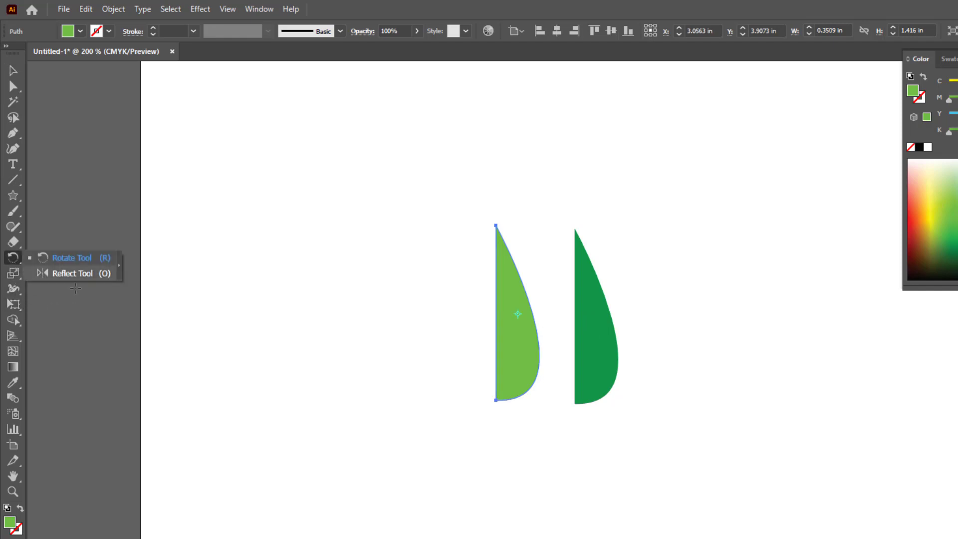
{"action": "left_click", "coordinate": [66, 277]}
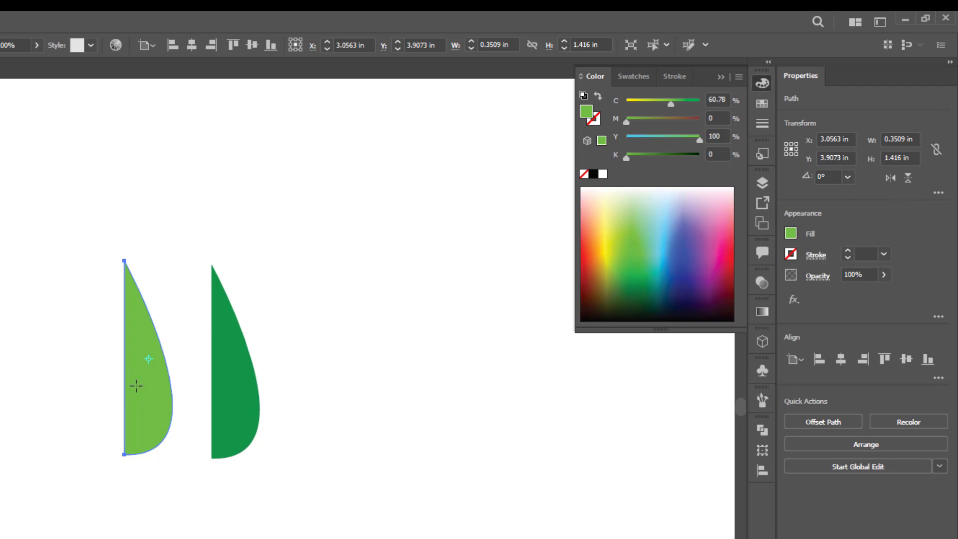
{"action": "left_click", "coordinate": [889, 182]}
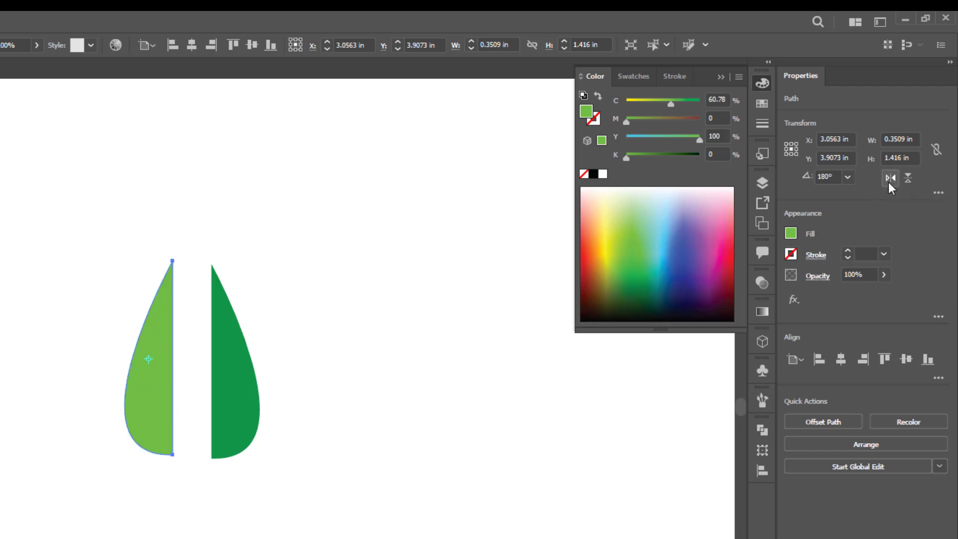
{"action": "key", "text": "v"}
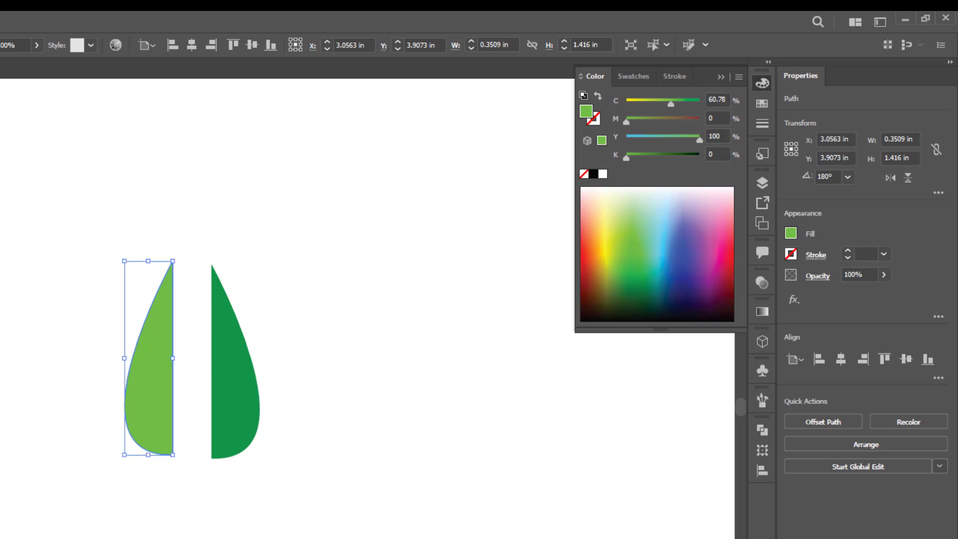
{"action": "left_click_drag", "start_coordinate": [169, 409], "coordinate": [143, 406]}
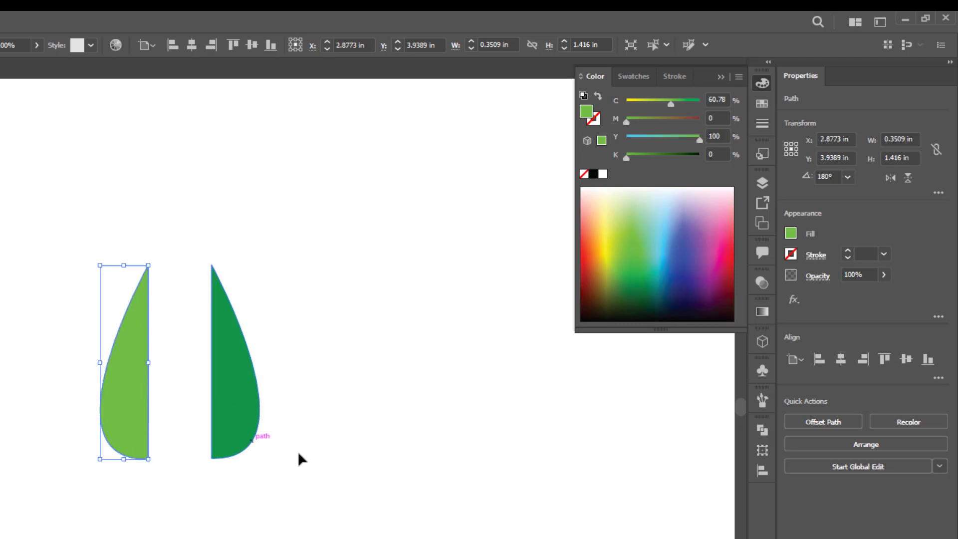
Undo the move and the horizontal flip of the light green half-teardrop, and clear the selection
{"action": "key", "text": "ctrl+z"}
{"action": "key", "text": "ctrl+z"}
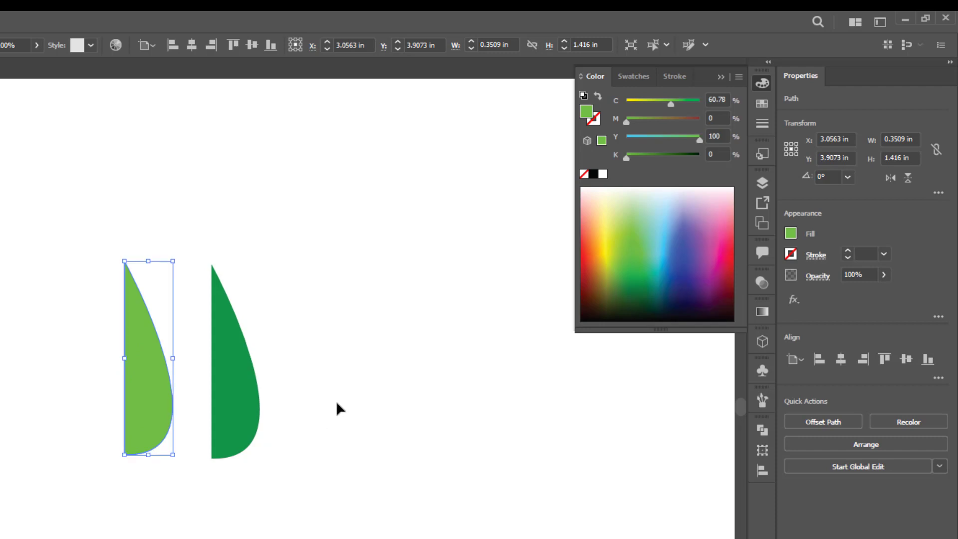
{"action": "left_click", "coordinate": [336, 401]}
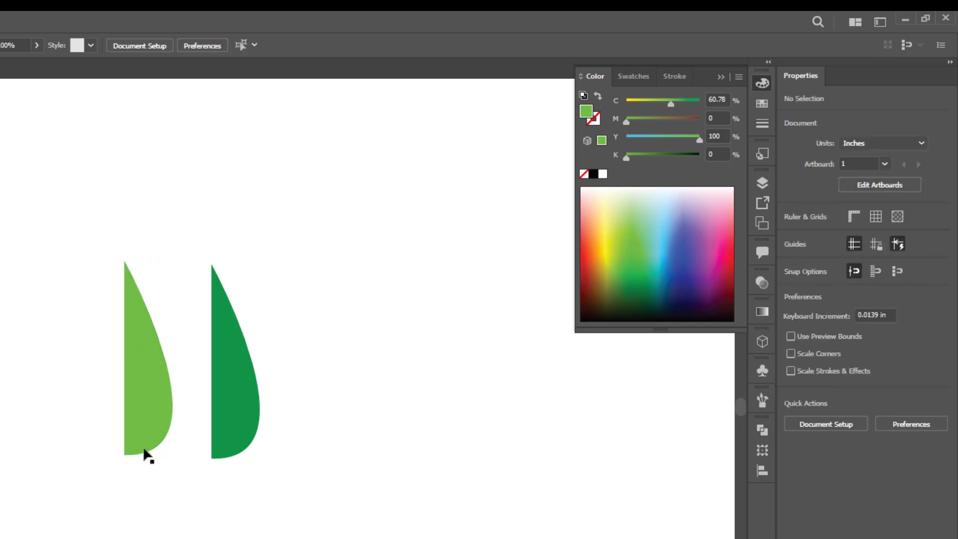
Preview reflecting the light green half-teardrop across the vertical axis at 90° with the Reflect tool, and cancel the reflection
{"action": "left_click", "coordinate": [148, 398]}
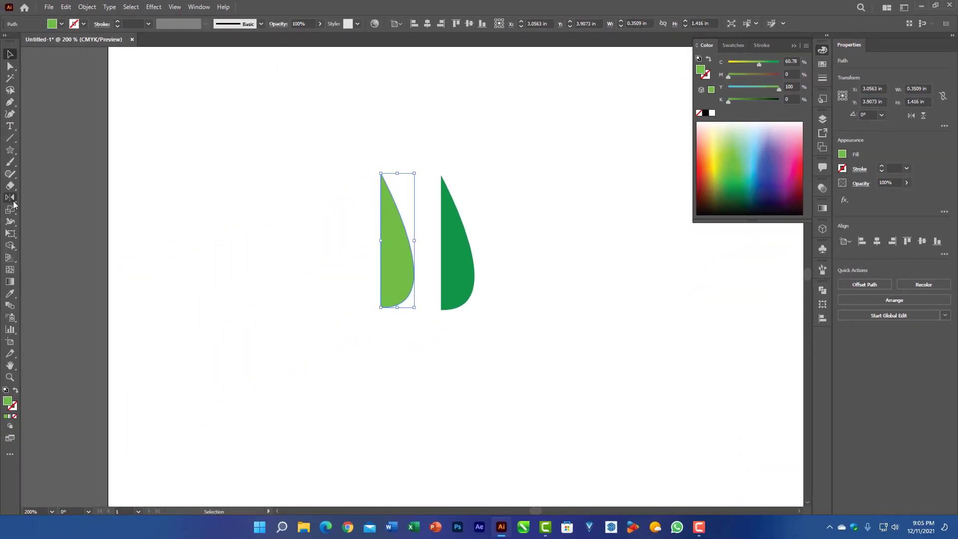
{"action": "left_click", "coordinate": [9, 198]}
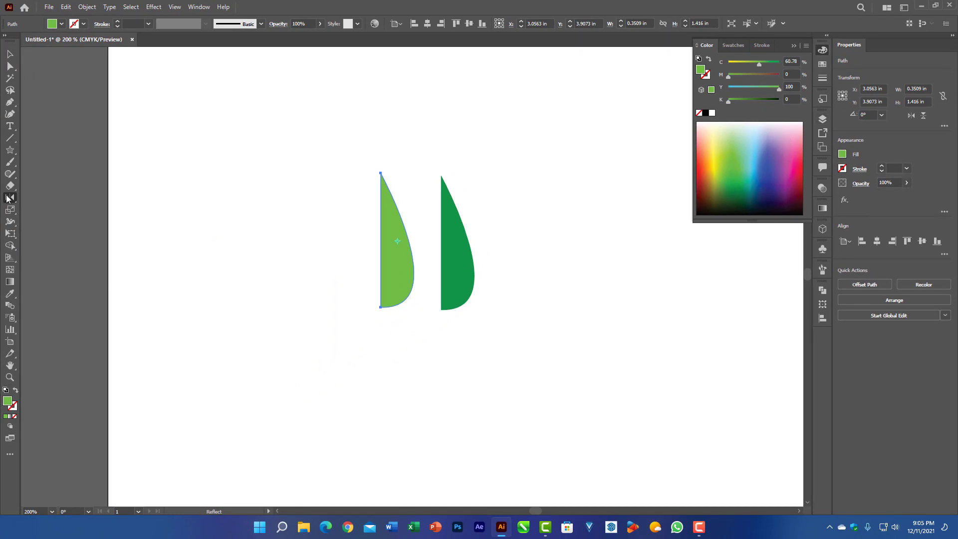
{"action": "double_click", "coordinate": [9, 198]}
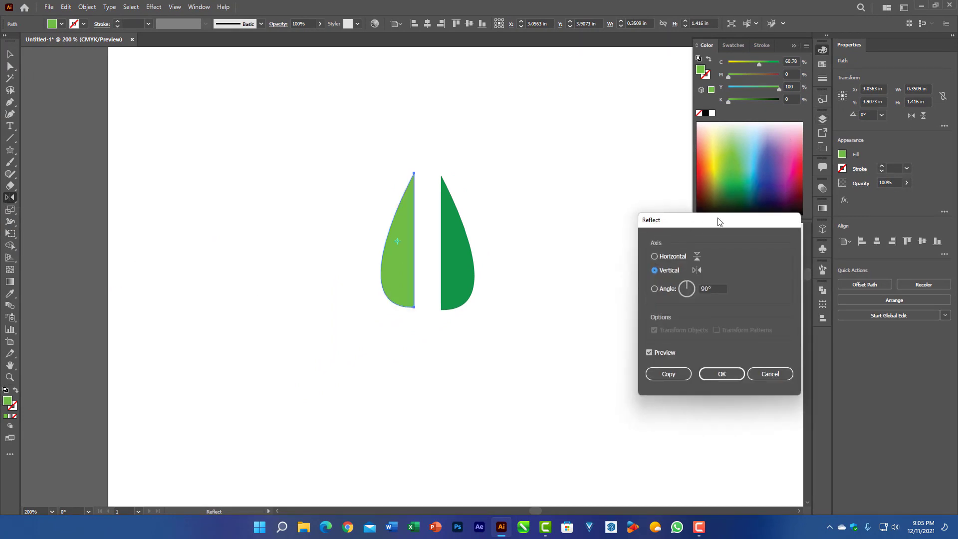
{"action": "left_click_drag", "start_coordinate": [718, 222], "coordinate": [574, 222]}
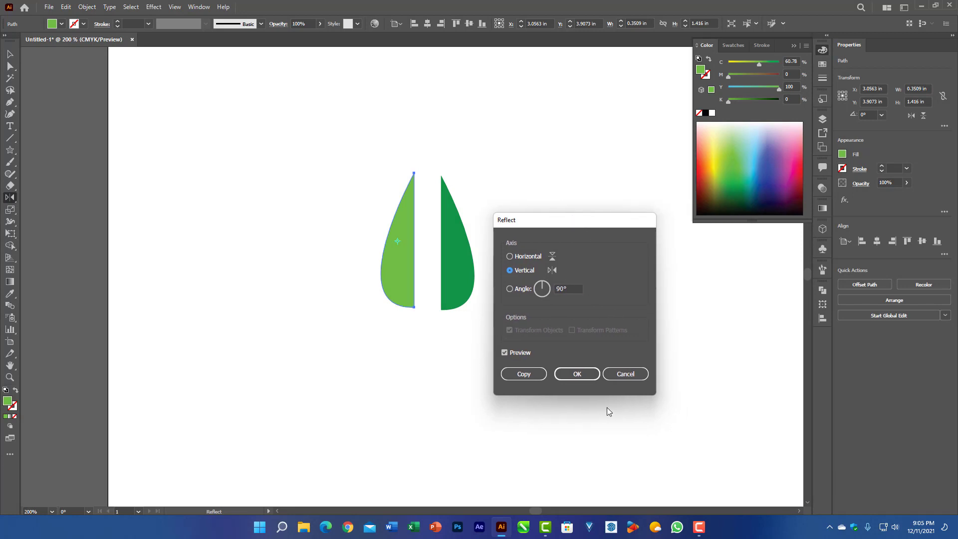
{"action": "left_click", "coordinate": [626, 374]}
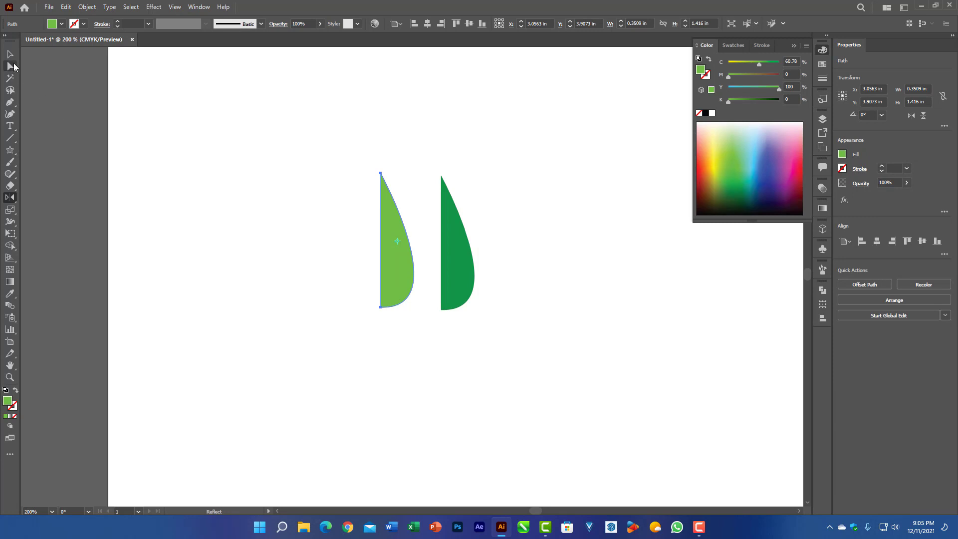
Delete the light green half-teardrop, leaving only the dark green one
{"action": "key", "text": "v"}
{"action": "left_click", "coordinate": [379, 289]}
{"action": "left_click", "coordinate": [392, 287]}
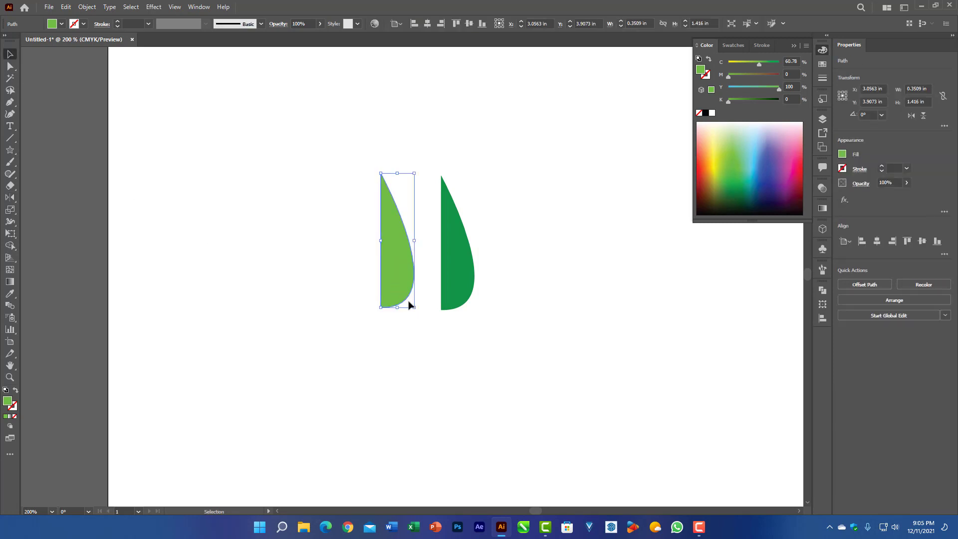
{"action": "key", "text": "Delete"}
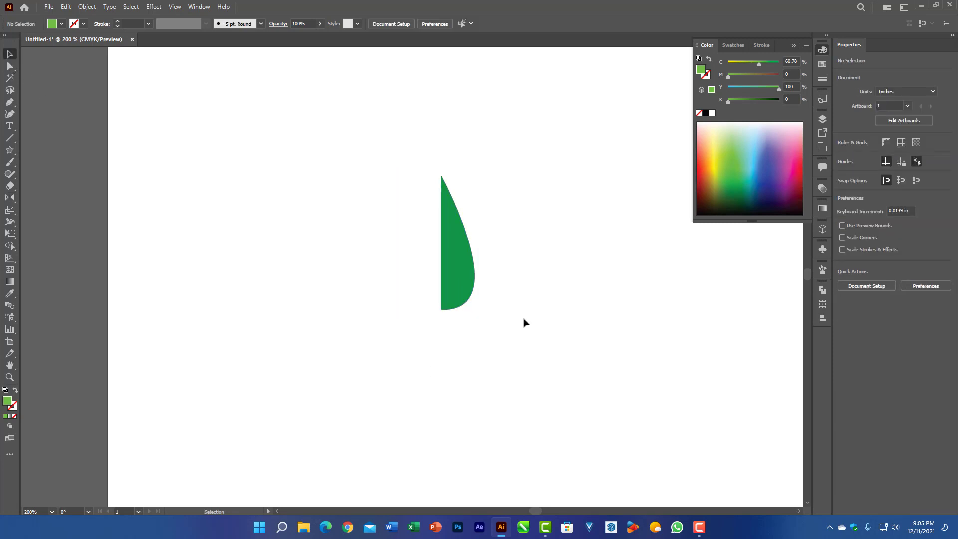
Reflect the dark green half-teardrop across the vertical axis at 90° as a copy, comparing it with the preview off and on
{"action": "left_click", "coordinate": [459, 283]}
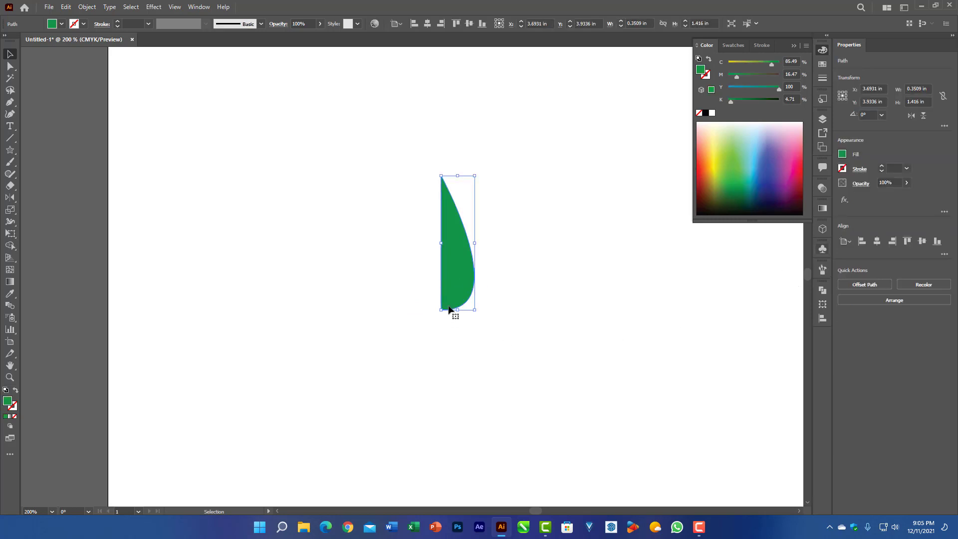
{"action": "double_click", "coordinate": [10, 198]}
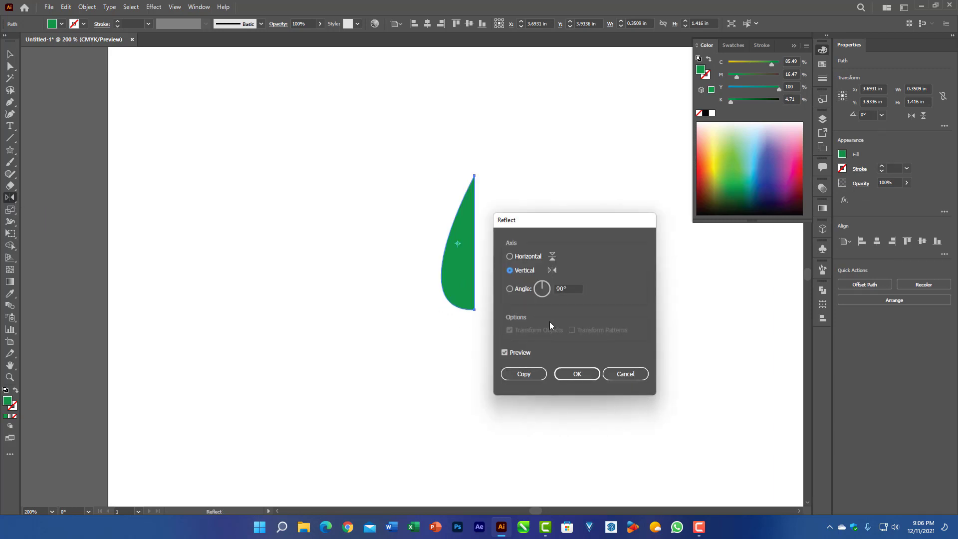
{"action": "left_click_drag", "start_coordinate": [578, 227], "coordinate": [582, 227]}
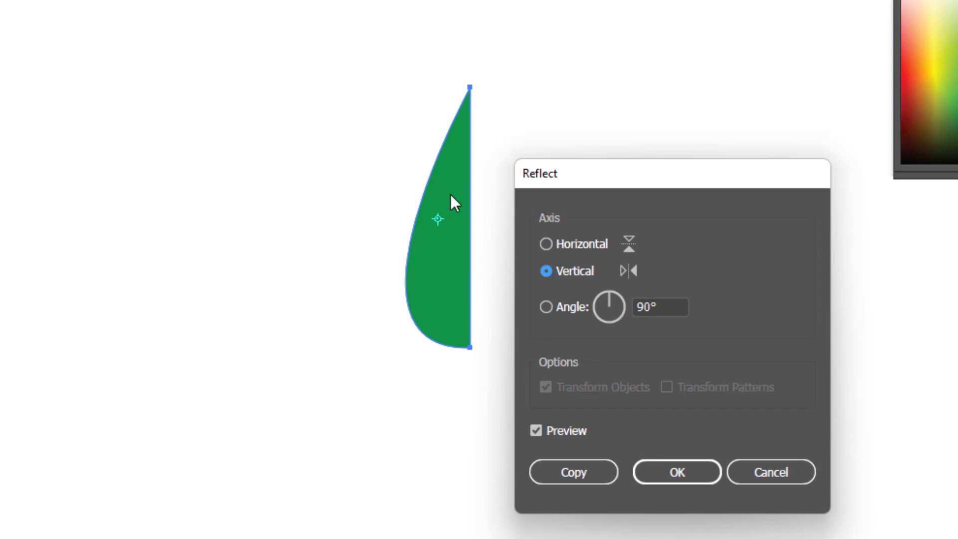
{"action": "left_click", "coordinate": [537, 431]}
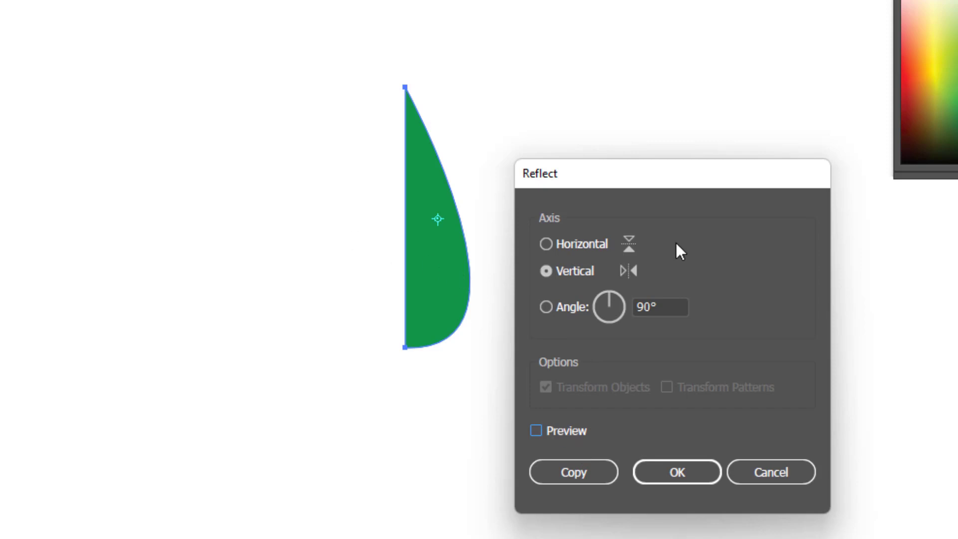
{"action": "left_click", "coordinate": [537, 431]}
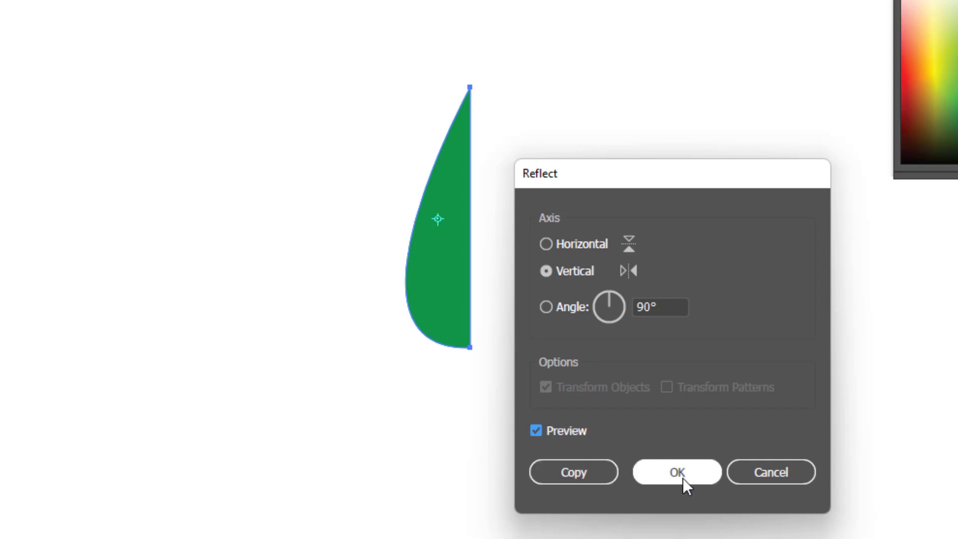
{"action": "left_click", "coordinate": [580, 472]}
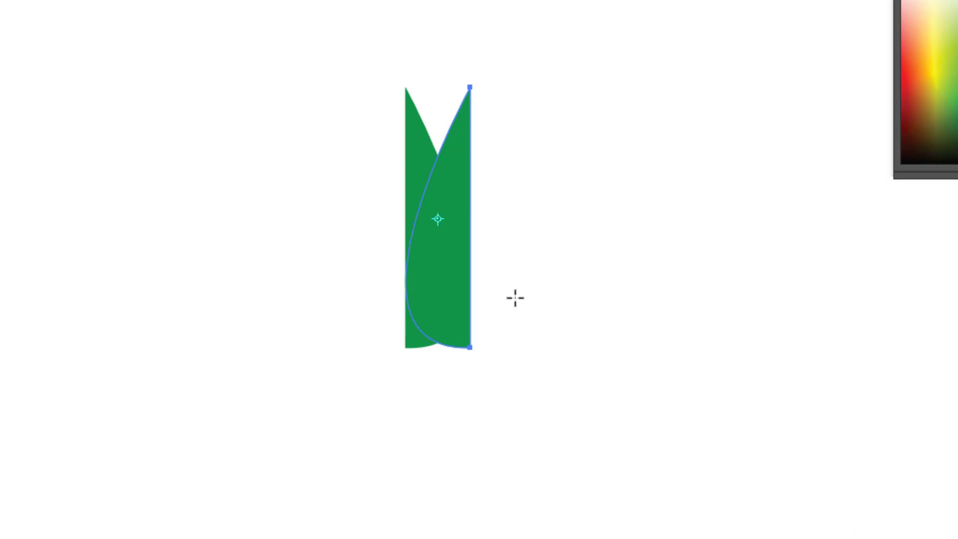
Move the reflected copy to the left of the original half-teardrop, level with it, leaving a gap between their straight edges
{"action": "key", "text": "v"}
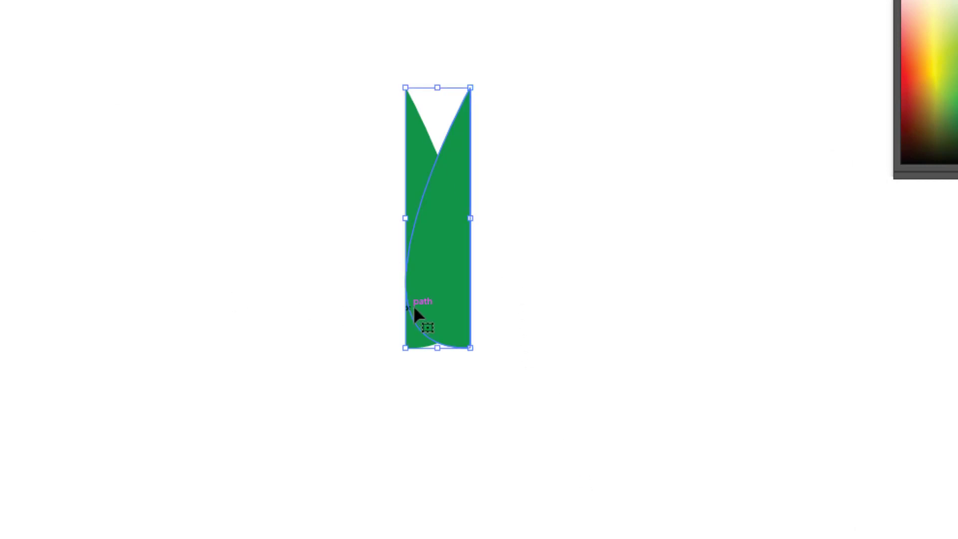
{"action": "left_click_drag", "start_coordinate": [433, 308], "coordinate": [276, 283]}
{"action": "left_click", "coordinate": [228, 286]}
{"action": "left_click", "coordinate": [360, 280]}
{"action": "left_click", "coordinate": [307, 282]}
Join both halves edge to edge by distributing their horizontal spacing at 0 in with the left half as the key object
{"action": "left_click_drag", "start_coordinate": [161, 17], "coordinate": [529, 392]}
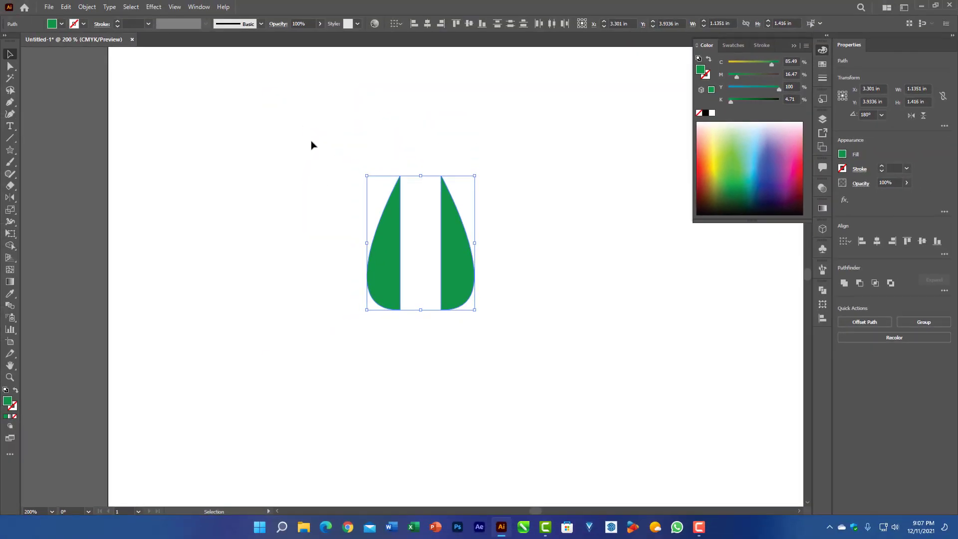
{"action": "left_click_drag", "start_coordinate": [504, 312], "coordinate": [529, 333]}
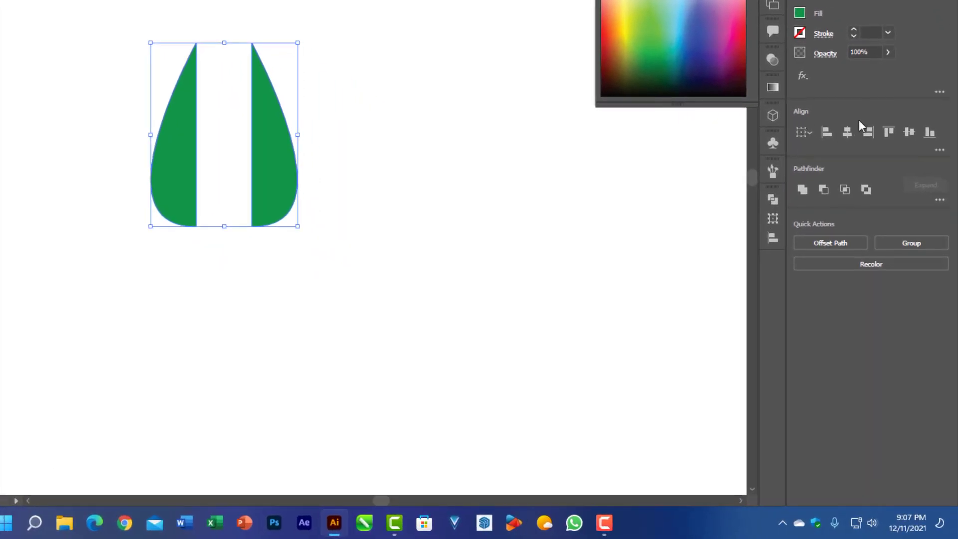
{"action": "left_click", "coordinate": [939, 150]}
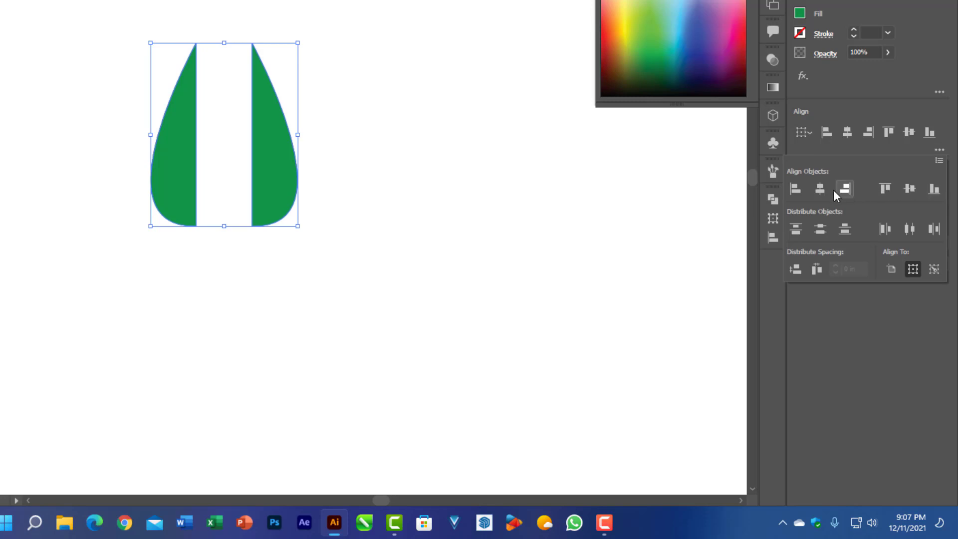
{"action": "left_click", "coordinate": [817, 273]}
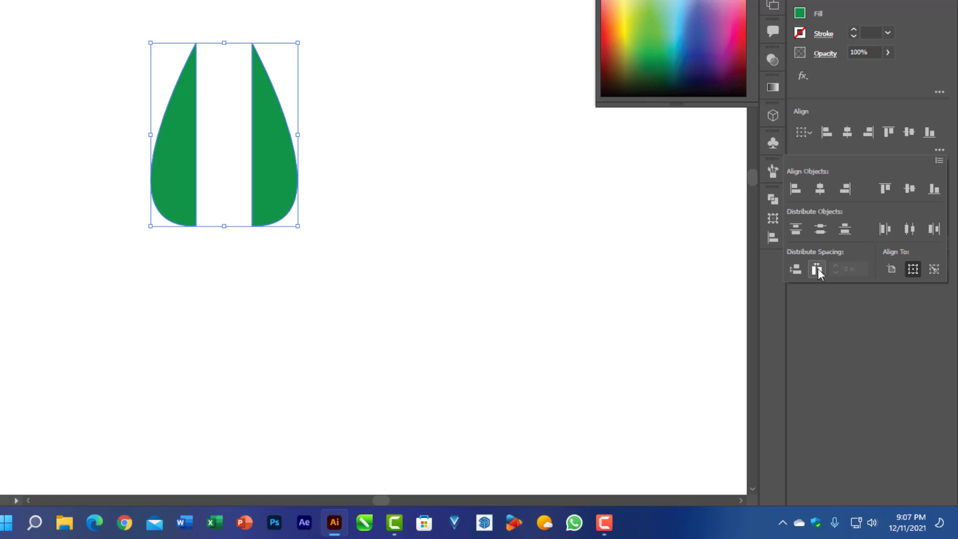
{"action": "left_click", "coordinate": [934, 270]}
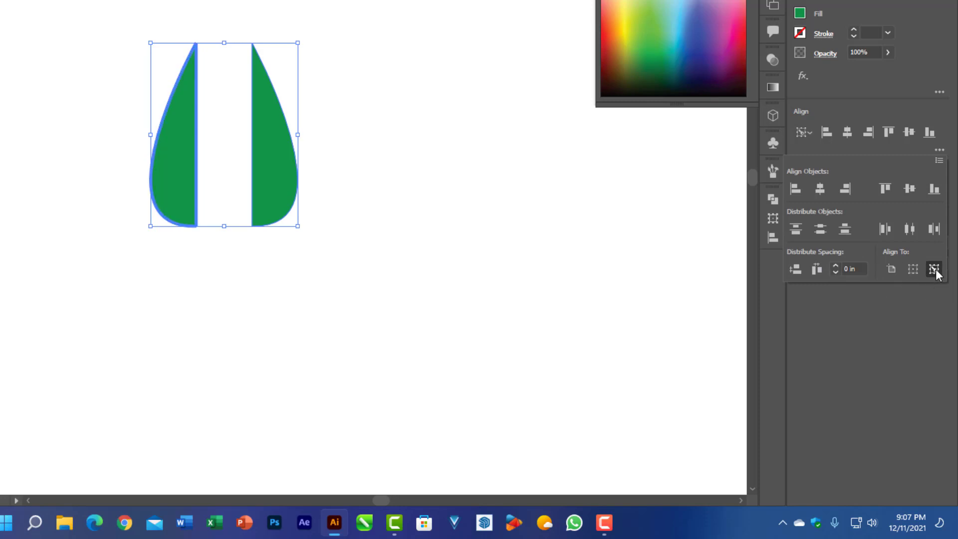
{"action": "left_click", "coordinate": [817, 270]}
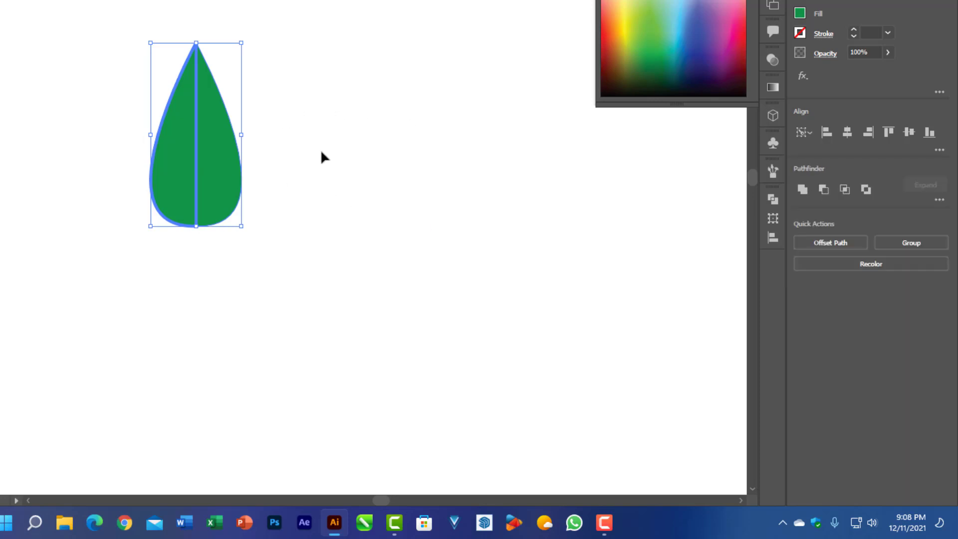
{"action": "left_click", "coordinate": [122, 92]}
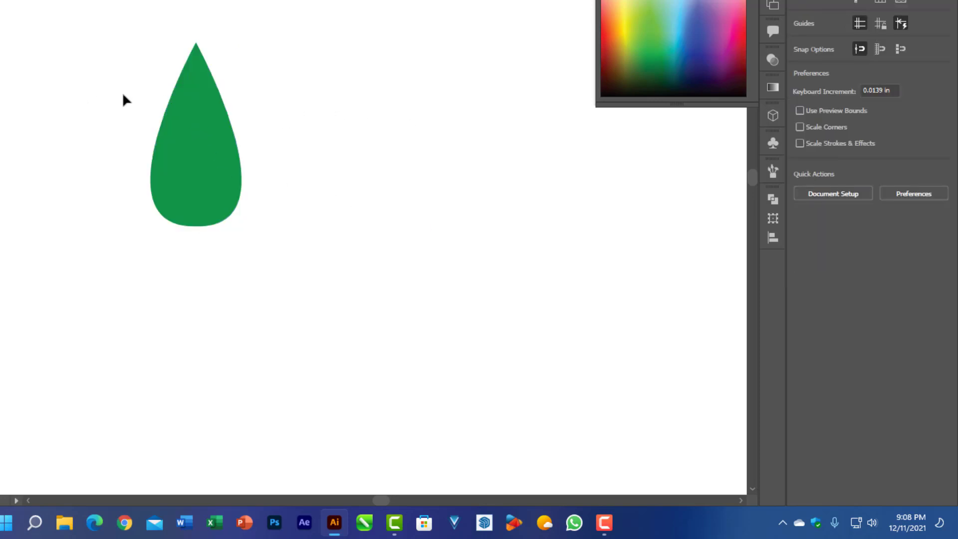
Recolour the right half of the teardrop with a darker green fill
{"action": "left_click_drag", "start_coordinate": [88, 6], "coordinate": [312, 273]}
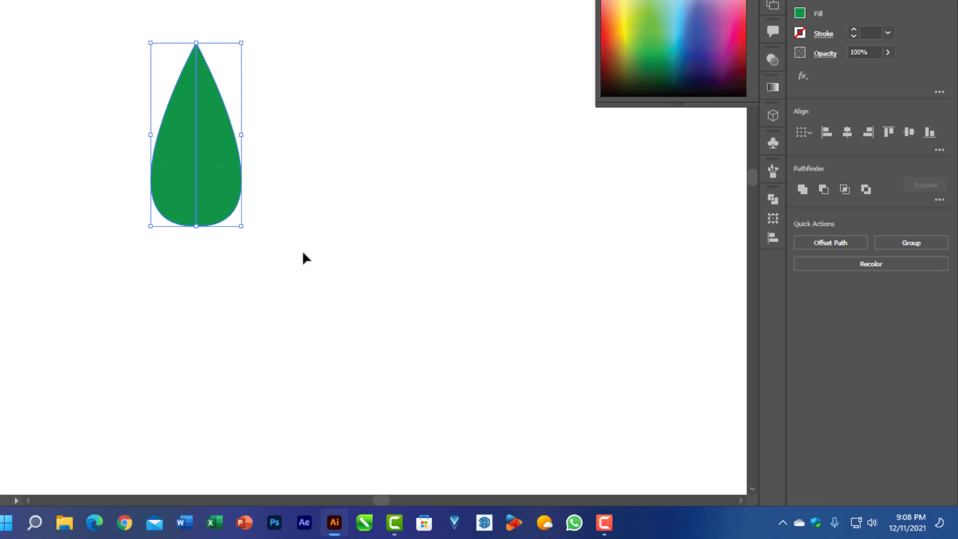
{"action": "left_click", "coordinate": [285, 223]}
{"action": "left_click", "coordinate": [212, 186]}
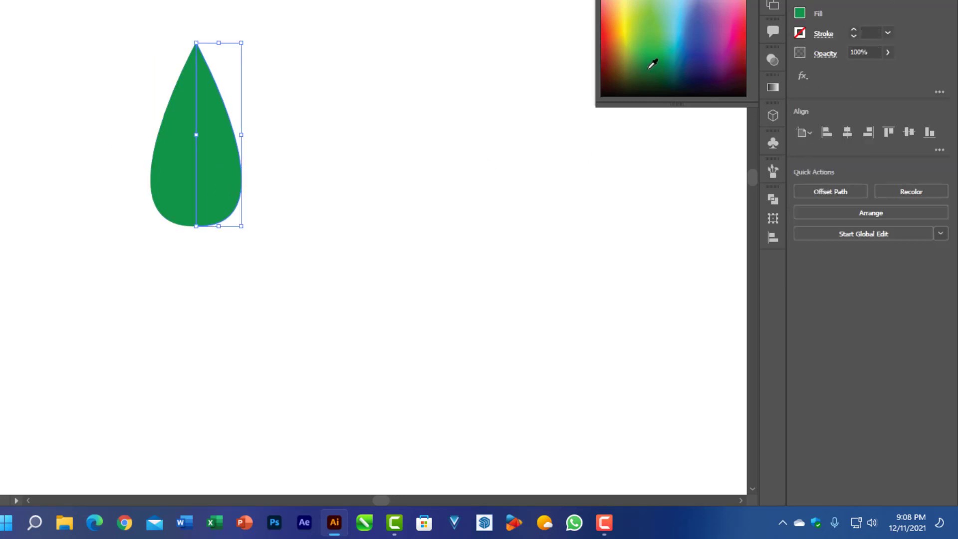
{"action": "left_click", "coordinate": [652, 64]}
Group the two teardrop halves and move the group to about X 4.25 in, Y 3.14 in
{"action": "left_click_drag", "start_coordinate": [65, 2], "coordinate": [280, 255]}
{"action": "right_click", "coordinate": [188, 146]}
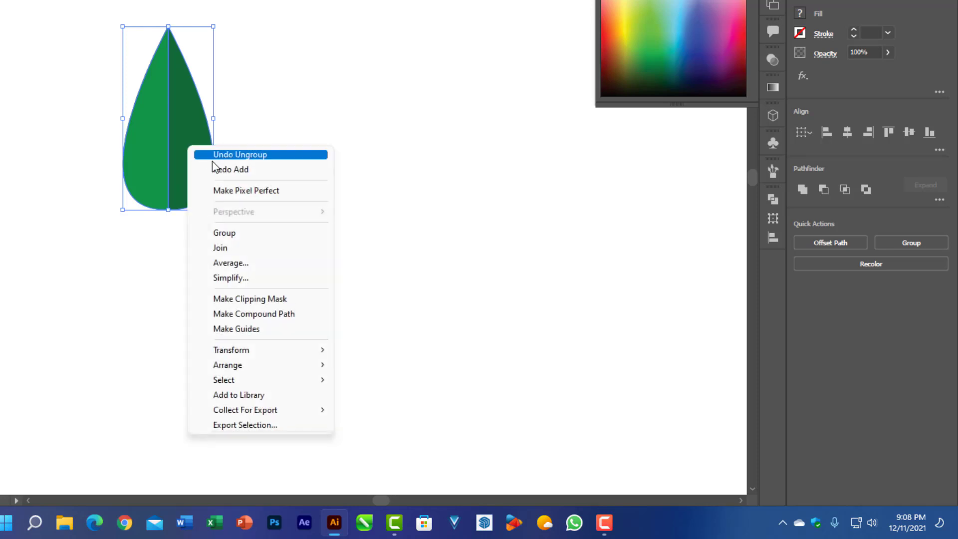
{"action": "left_click", "coordinate": [235, 237]}
{"action": "left_click_drag", "start_coordinate": [189, 172], "coordinate": [369, 73]}
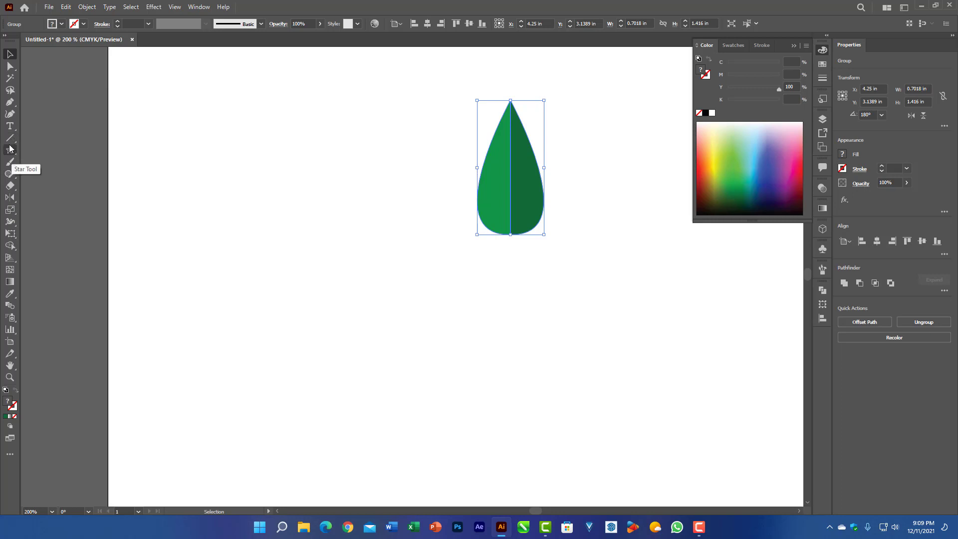
Draw a closed, curvy half shape with a straight vertical left edge, about 1.25 by 2.34 in, using the Pen tool
{"action": "left_click", "coordinate": [9, 102]}
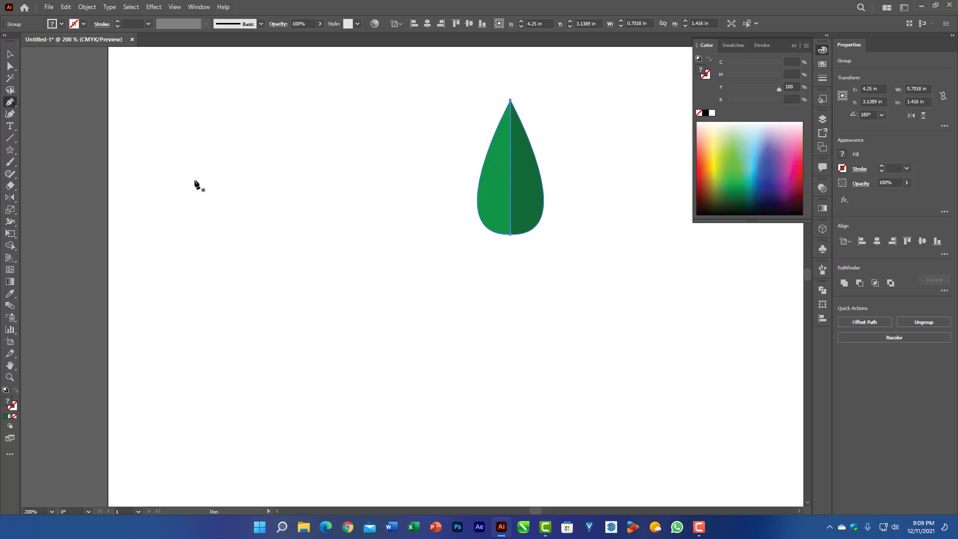
{"action": "left_click", "coordinate": [385, 241]}
{"action": "left_click_drag", "start_coordinate": [429, 197], "coordinate": [476, 239]}
{"action": "left_click_drag", "start_coordinate": [492, 298], "coordinate": [455, 337]}
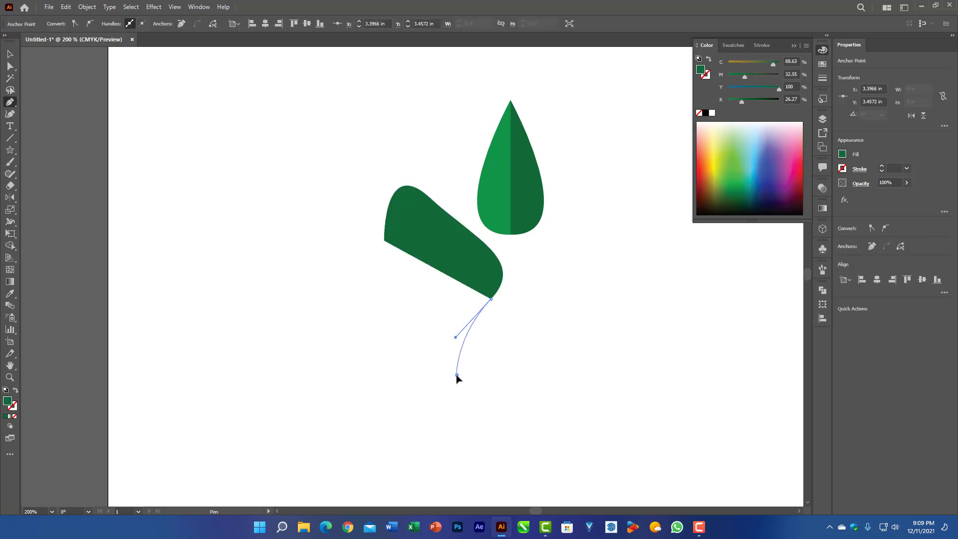
{"action": "left_click_drag", "start_coordinate": [455, 373], "coordinate": [385, 391]}
{"action": "left_click", "coordinate": [384, 389]}
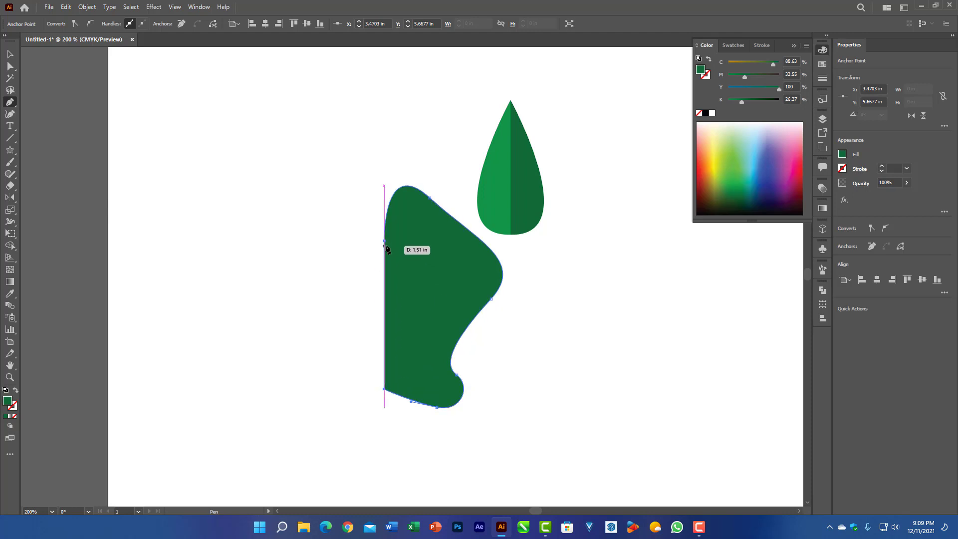
{"action": "left_click", "coordinate": [384, 239]}
Move the teardrop group down and right out of the way, and the curvy half shape to about X 4.79 in, Y 3.89 in
{"action": "left_click", "coordinate": [9, 54]}
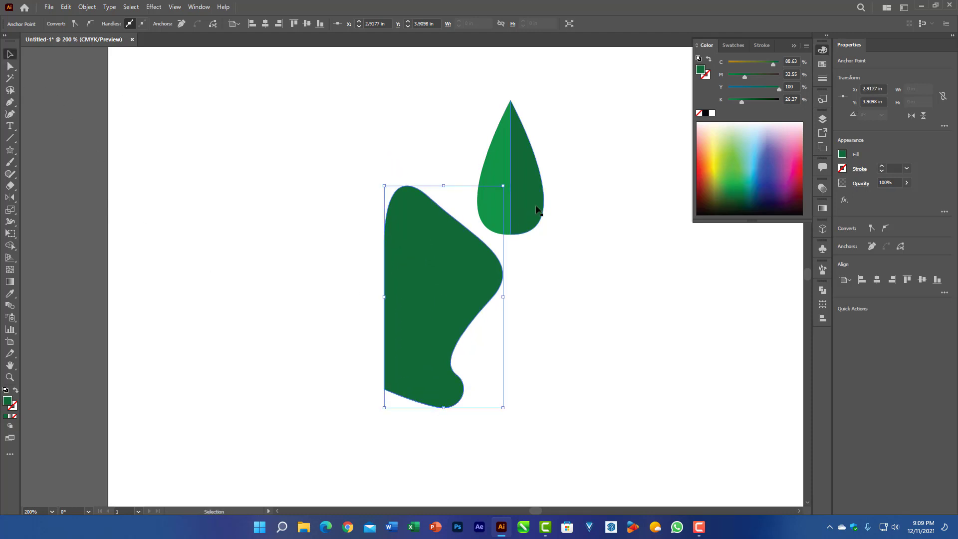
{"action": "left_click_drag", "start_coordinate": [492, 155], "coordinate": [730, 315]}
{"action": "left_click_drag", "start_coordinate": [415, 316], "coordinate": [534, 258]}
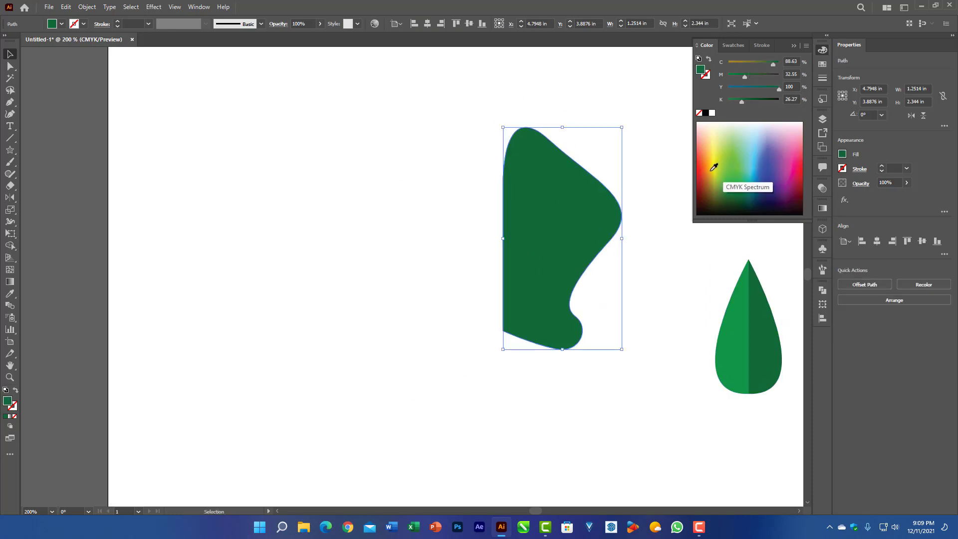
Fill the curvy half shape with golden yellow (C 8.63, M 22.35, Y 100, K 0) and move it to about X 4.43 in, Y 4.02 in
{"action": "left_click_drag", "start_coordinate": [714, 167], "coordinate": [724, 164]}
{"action": "left_click", "coordinate": [713, 167]}
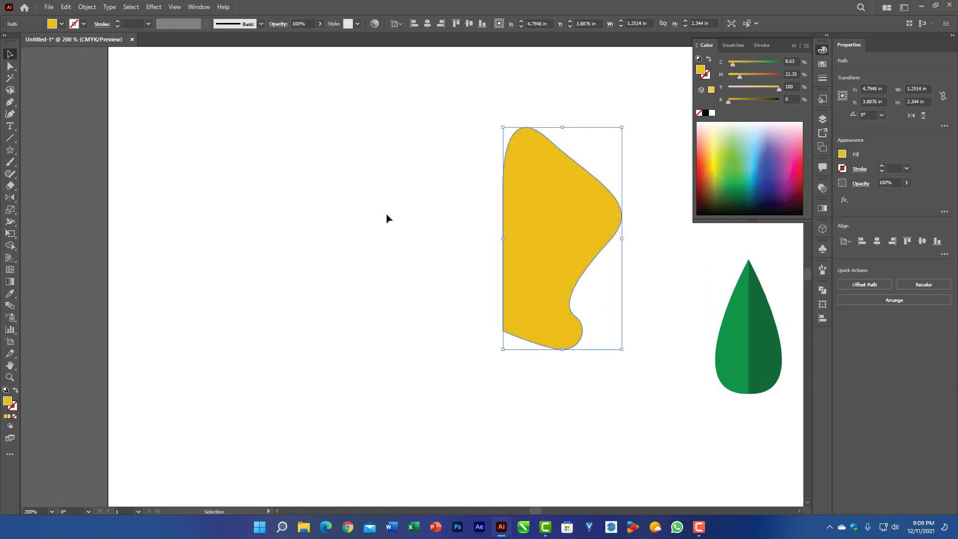
{"action": "left_click_drag", "start_coordinate": [556, 253], "coordinate": [522, 265]}
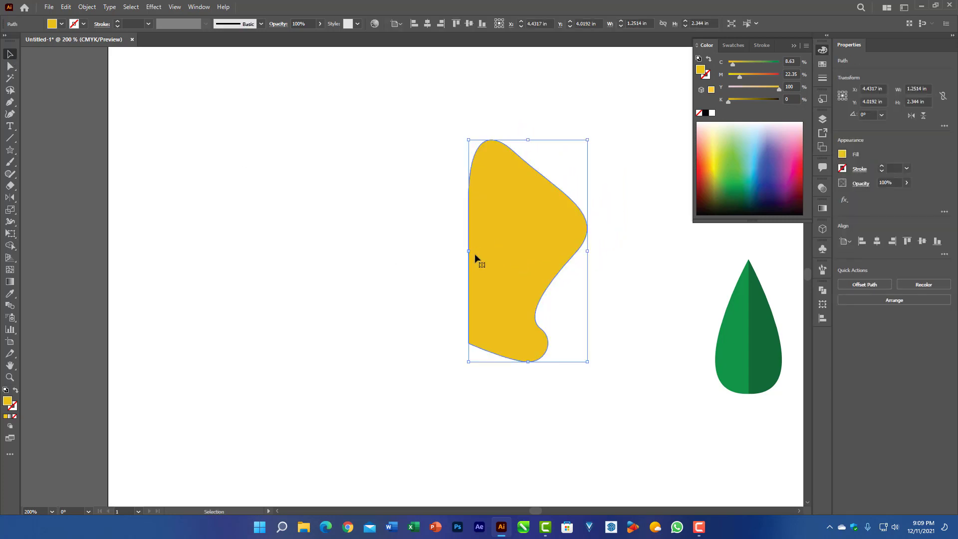
Duplicate the yellow shape about 1.56 in to the left and flip the copy horizontally
{"action": "left_click", "coordinate": [451, 274]}
{"action": "left_click", "coordinate": [508, 253]}
{"action": "left_click", "coordinate": [596, 258]}
{"action": "left_click_drag", "start_coordinate": [535, 247], "coordinate": [387, 246]}
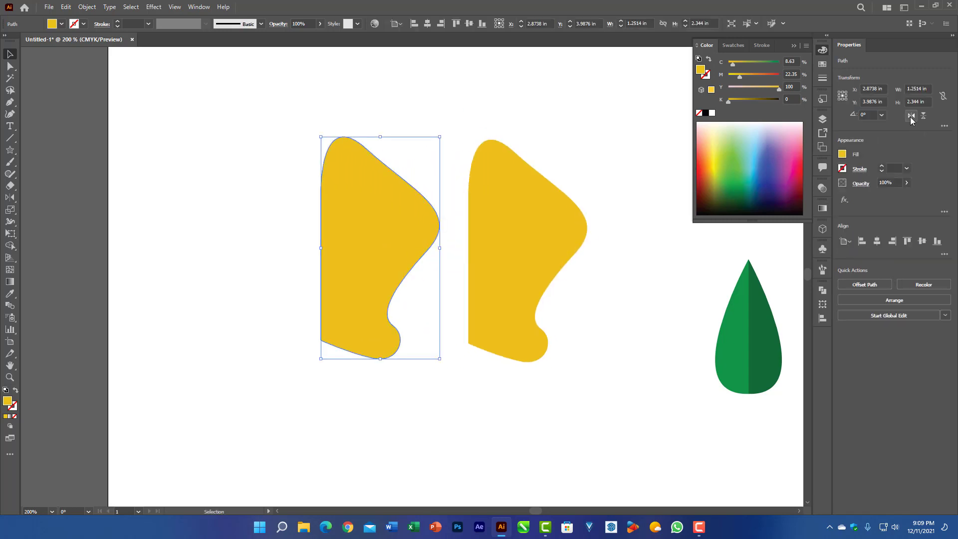
{"action": "left_click", "coordinate": [910, 117]}
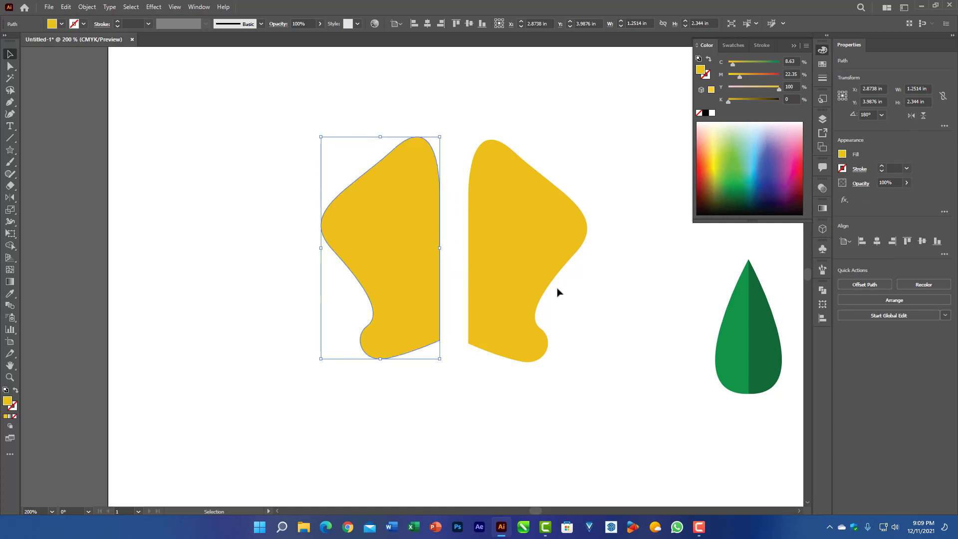
Join the two yellow halves by distributing their horizontal spacing at 0 in with the left half as the key object
{"action": "left_click_drag", "start_coordinate": [253, 100], "coordinate": [620, 297]}
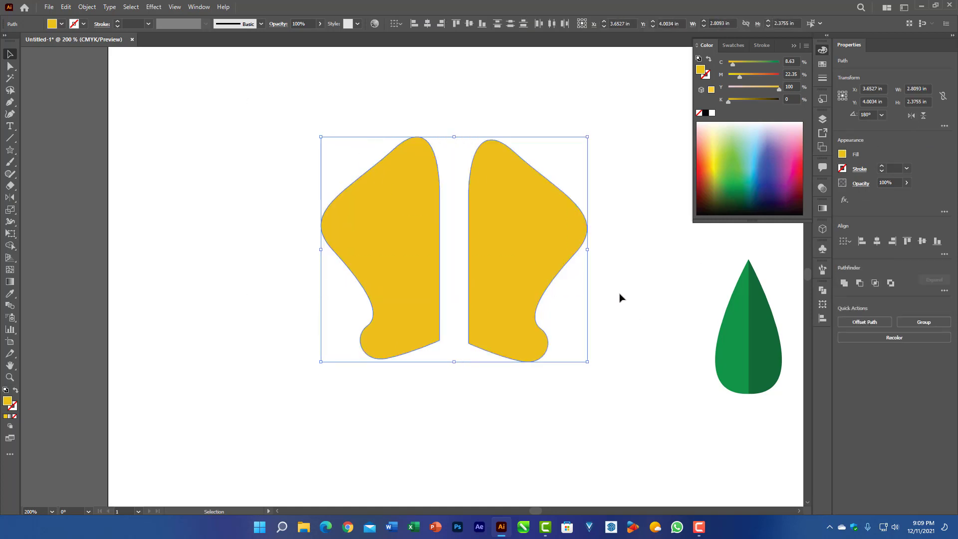
{"action": "left_click", "coordinate": [944, 255]}
{"action": "left_click", "coordinate": [940, 341]}
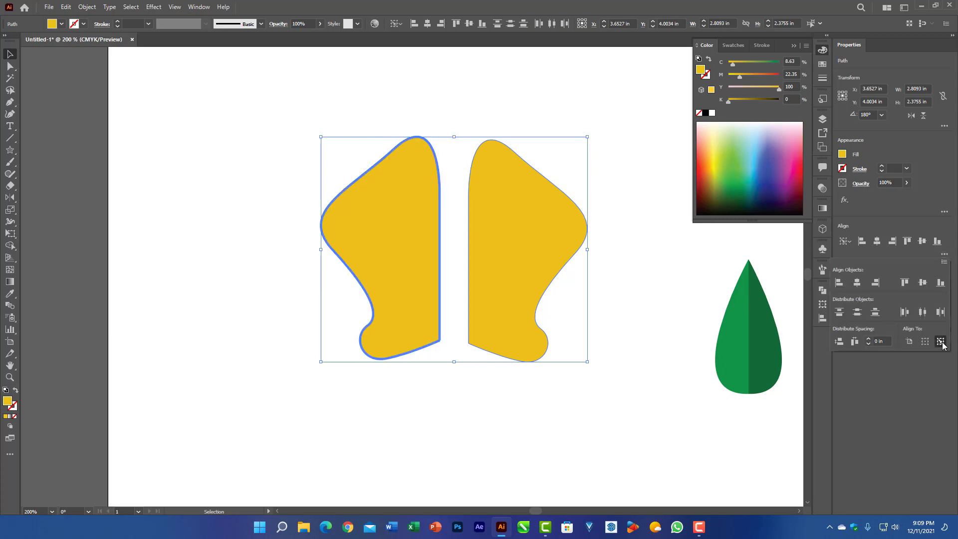
{"action": "left_click", "coordinate": [854, 342]}
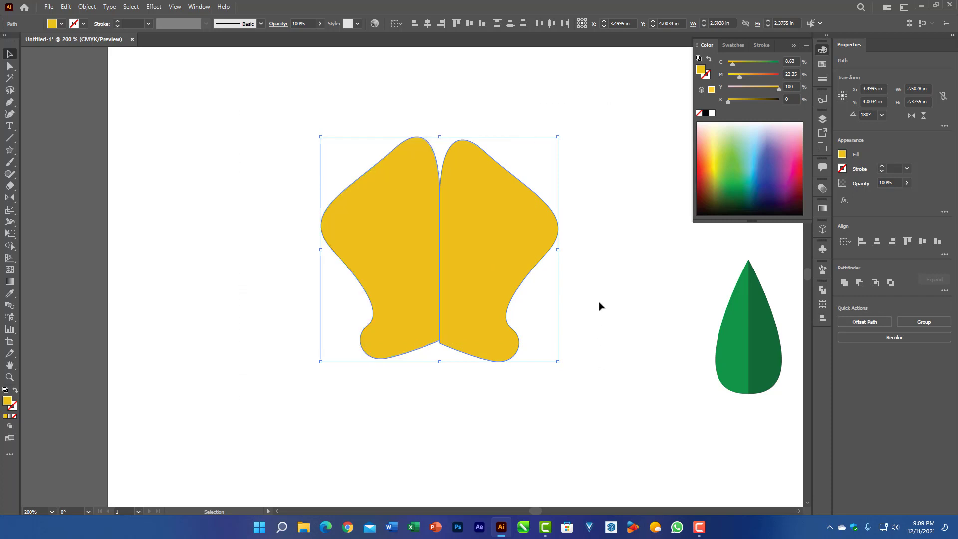
{"action": "left_click", "coordinate": [599, 306]}
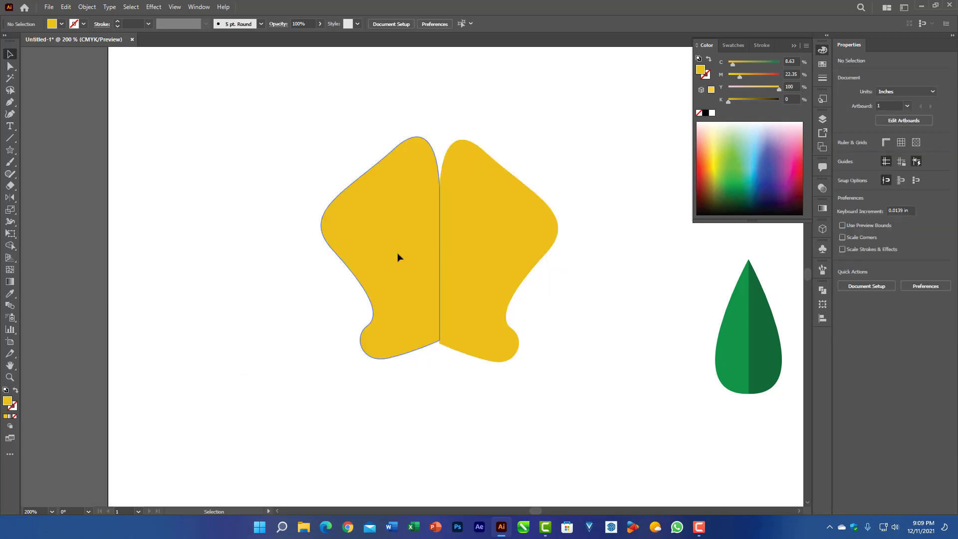
Delete the left yellow half, keeping only the right one
{"action": "left_click_drag", "start_coordinate": [403, 264], "coordinate": [382, 273]}
{"action": "key", "text": "Delete"}
Reflect a copy of the yellow half shape across the vertical axis and move the copy to the left of the original
{"action": "left_click", "coordinate": [465, 265]}
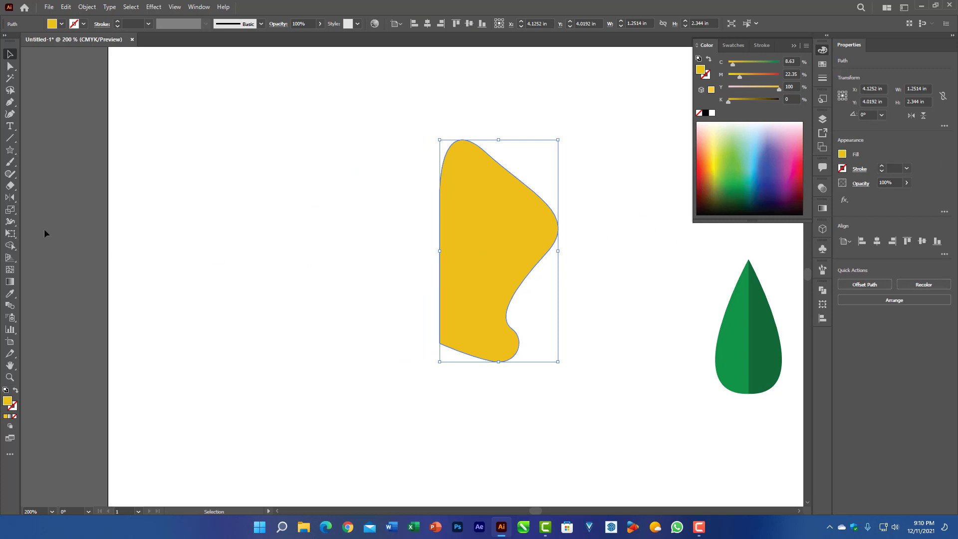
{"action": "left_click", "coordinate": [9, 198]}
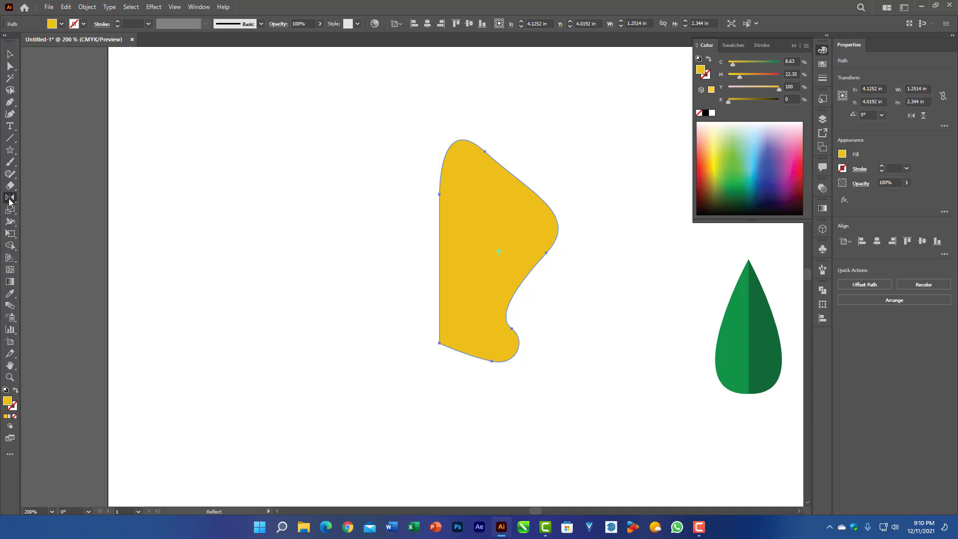
{"action": "double_click", "coordinate": [10, 198]}
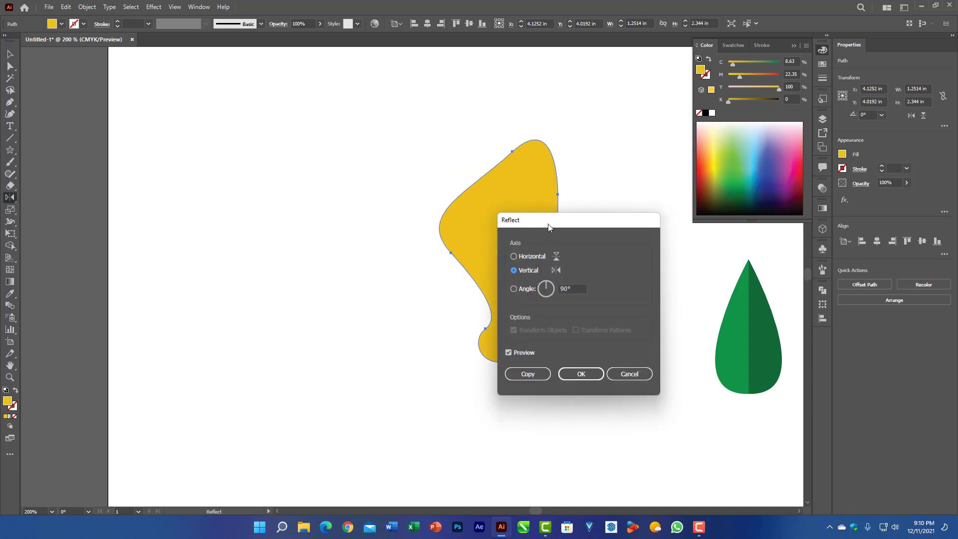
{"action": "left_click_drag", "start_coordinate": [548, 227], "coordinate": [610, 261]}
{"action": "left_click", "coordinate": [570, 386]}
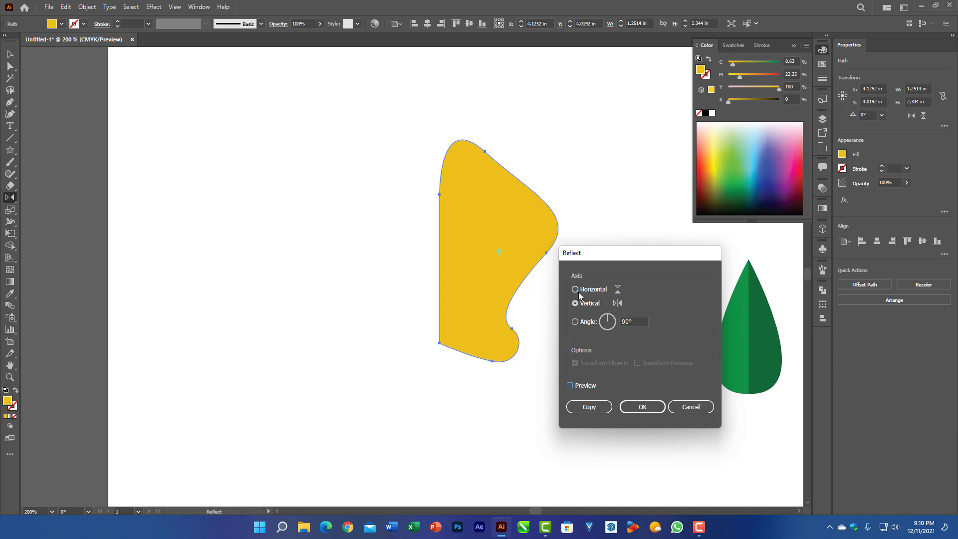
{"action": "left_click", "coordinate": [580, 385]}
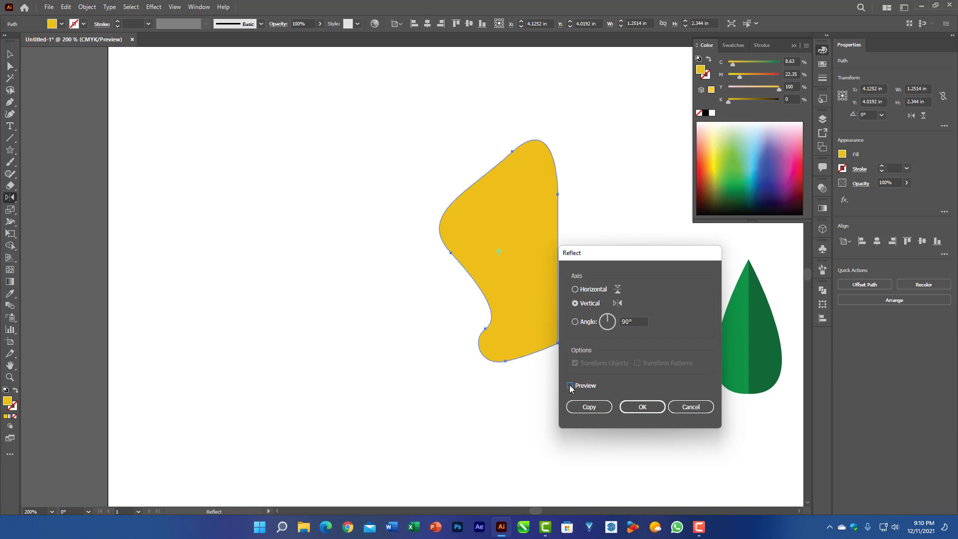
{"action": "left_click", "coordinate": [588, 407]}
{"action": "key", "text": "v"}
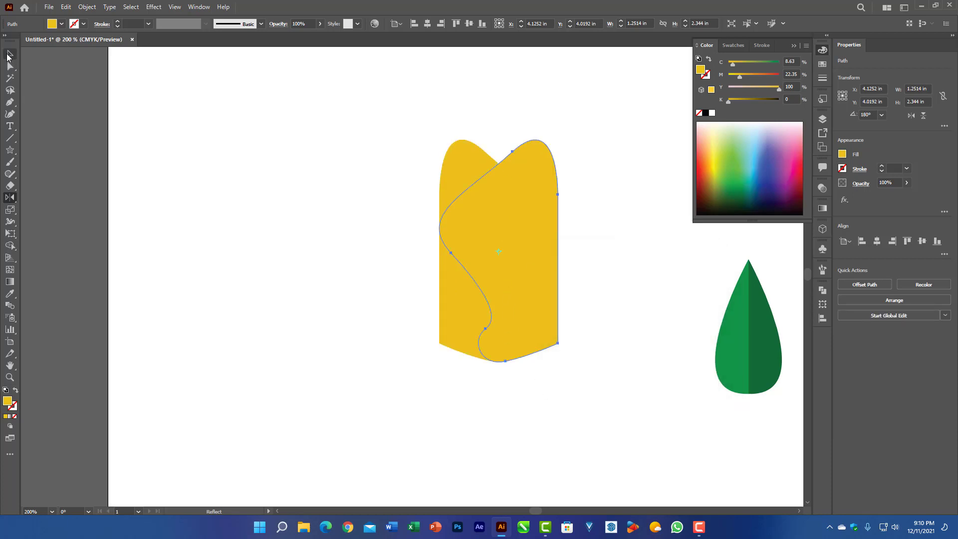
{"action": "left_click_drag", "start_coordinate": [498, 313], "coordinate": [406, 300]}
Delete both yellow half shapes, keeping the green leaf
{"action": "left_click_drag", "start_coordinate": [261, 102], "coordinate": [550, 300]}
{"action": "key", "text": "Delete"}
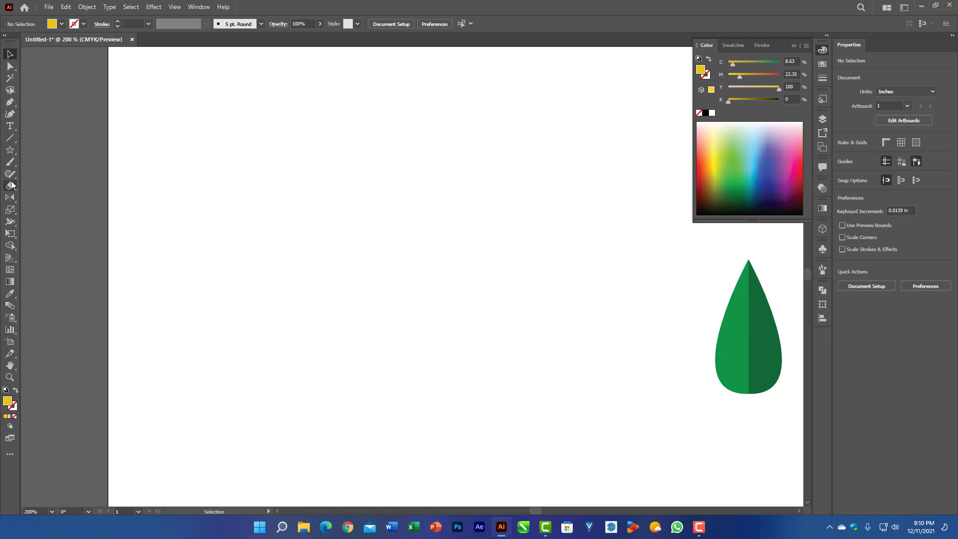
Draw a closed half-leaf with the Pen tool, arched above a flat base, about 2.89 in wide and 0.58 in high
{"action": "left_click", "coordinate": [10, 103]}
{"action": "left_click", "coordinate": [247, 243]}
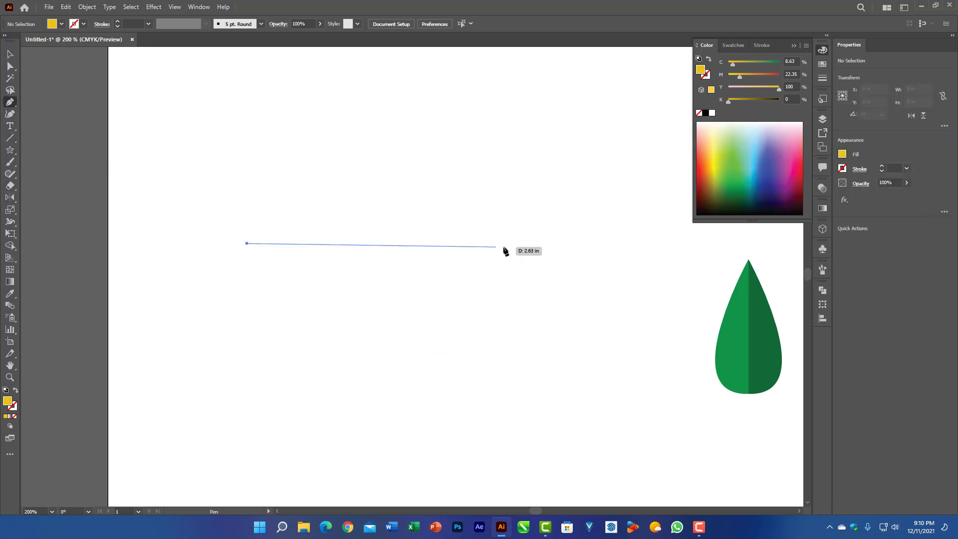
{"action": "left_click_drag", "start_coordinate": [521, 244], "coordinate": [672, 367]}
{"action": "left_click", "coordinate": [521, 244]}
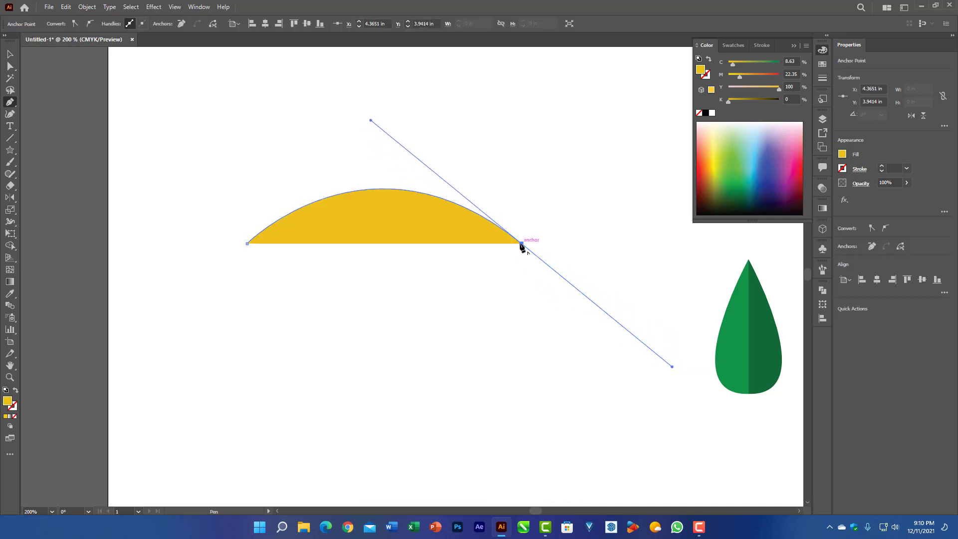
{"action": "left_click", "coordinate": [245, 244]}
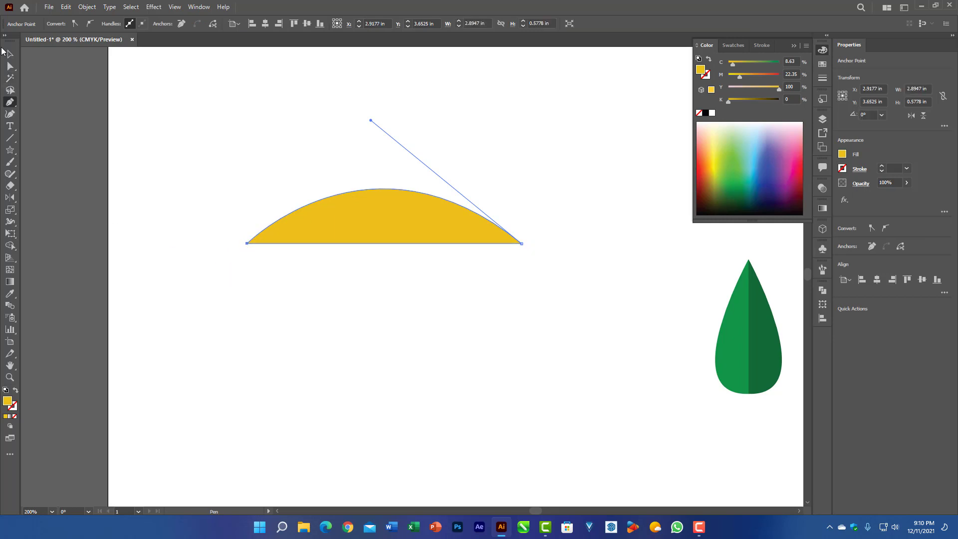
Move the arched shape up to about X 2.97 in, Y 3.13 in and fill it crimson (C 15.69, M 100, Y 74.51, K 4.71)
{"action": "left_click", "coordinate": [10, 54]}
{"action": "left_click_drag", "start_coordinate": [406, 227], "coordinate": [411, 177]}
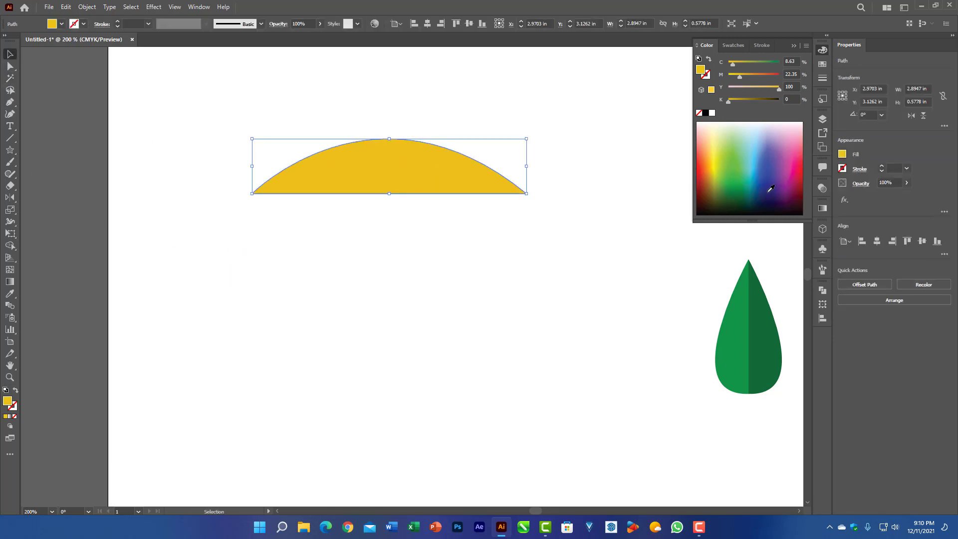
{"action": "left_click", "coordinate": [733, 181]}
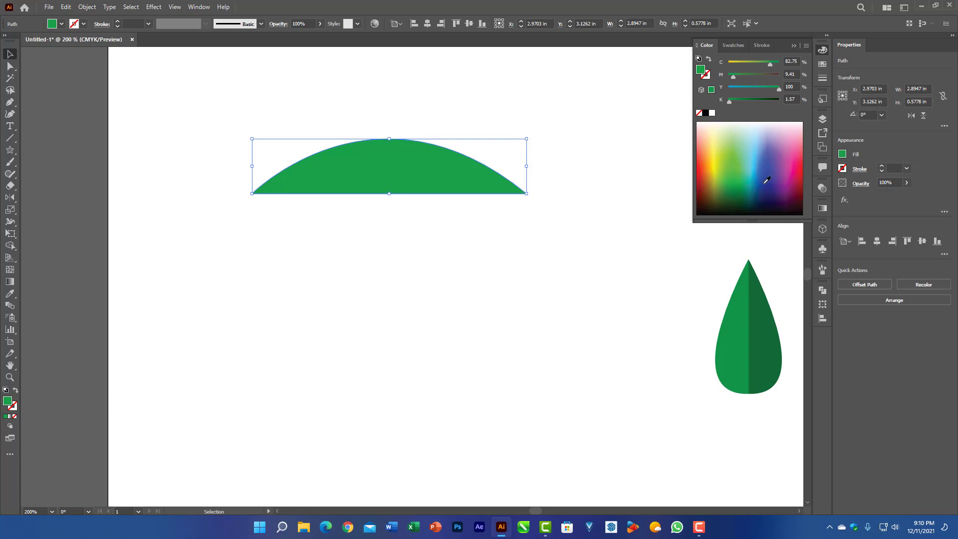
{"action": "left_click", "coordinate": [797, 175]}
Reflect a copy of the crimson arch across the horizontal axis, comparing it with and without the preview
{"action": "left_click", "coordinate": [10, 197]}
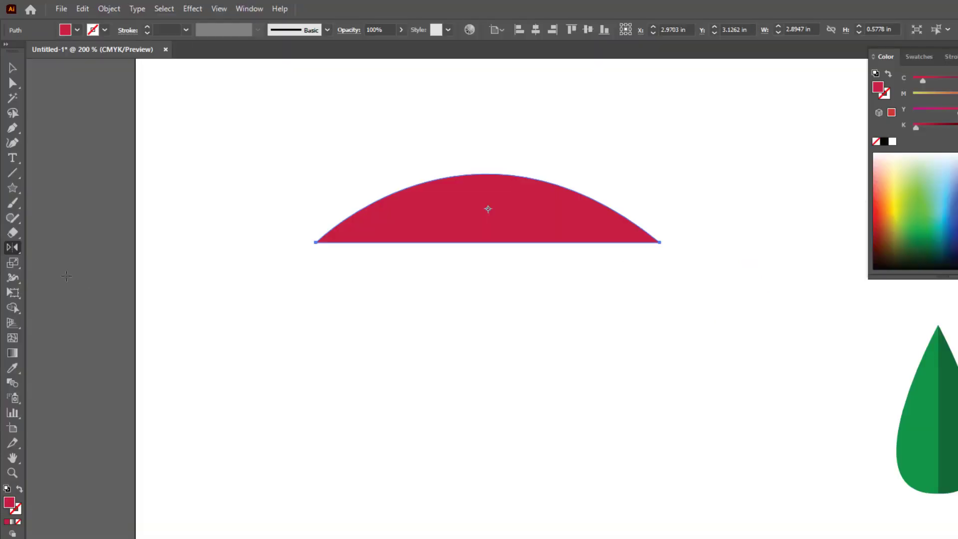
{"action": "double_click", "coordinate": [13, 248]}
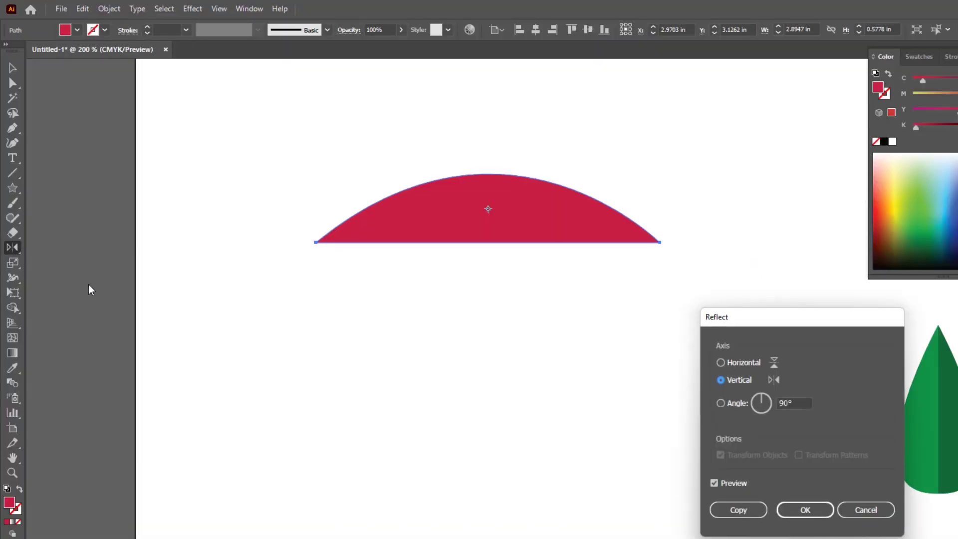
{"action": "left_click", "coordinate": [720, 363]}
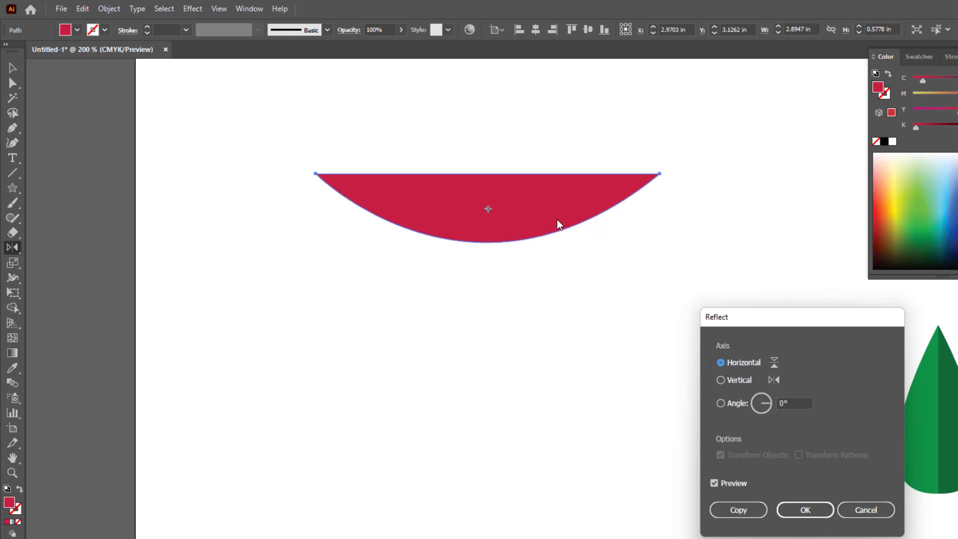
{"action": "left_click", "coordinate": [715, 484]}
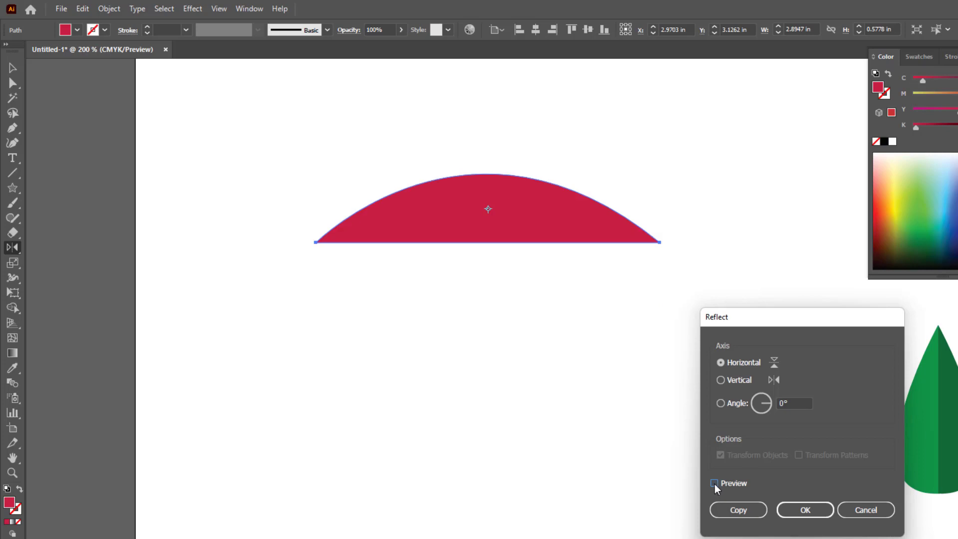
{"action": "left_click", "coordinate": [715, 483]}
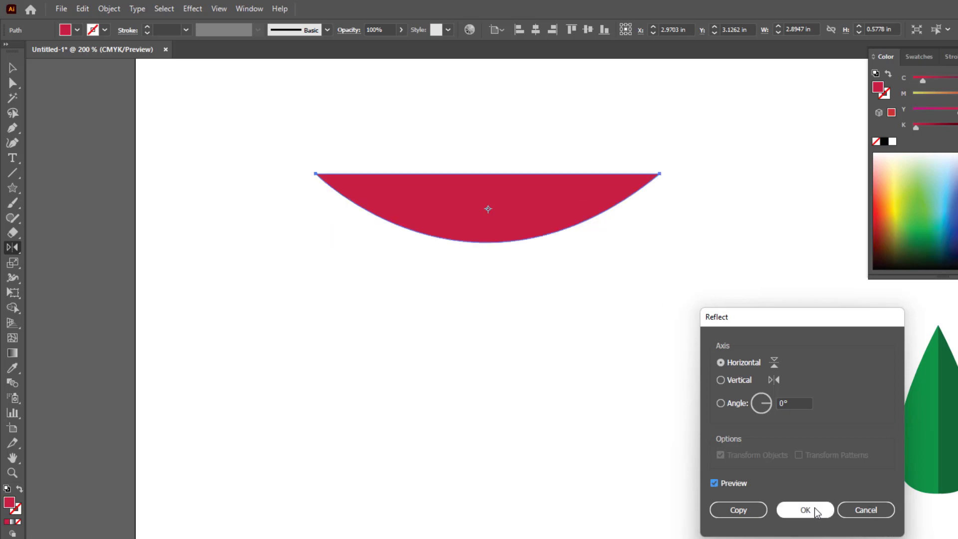
{"action": "left_click", "coordinate": [738, 509]}
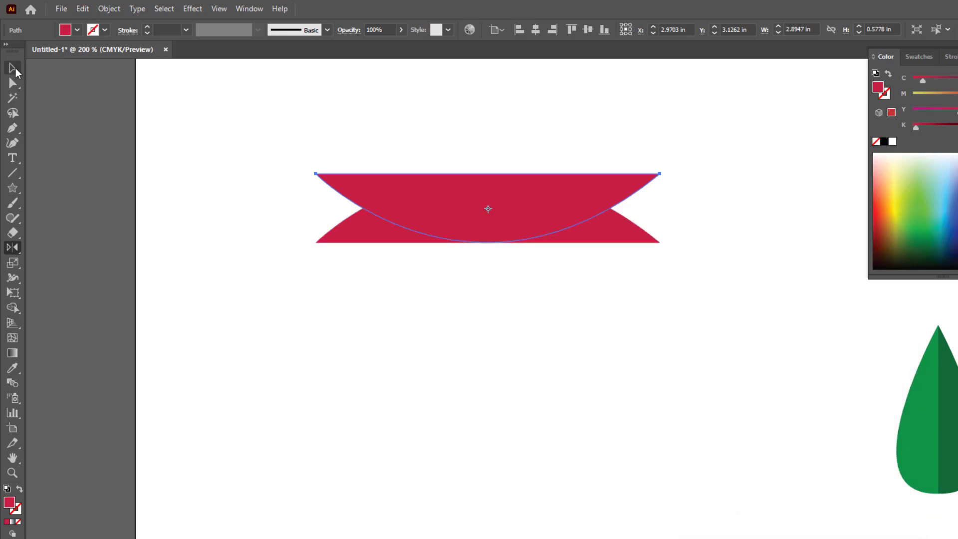
Move the reflected copy straight down below the original to about Y 4.01 in, leaving a gap between the halves
{"action": "left_click", "coordinate": [16, 68]}
{"action": "left_click", "coordinate": [537, 289]}
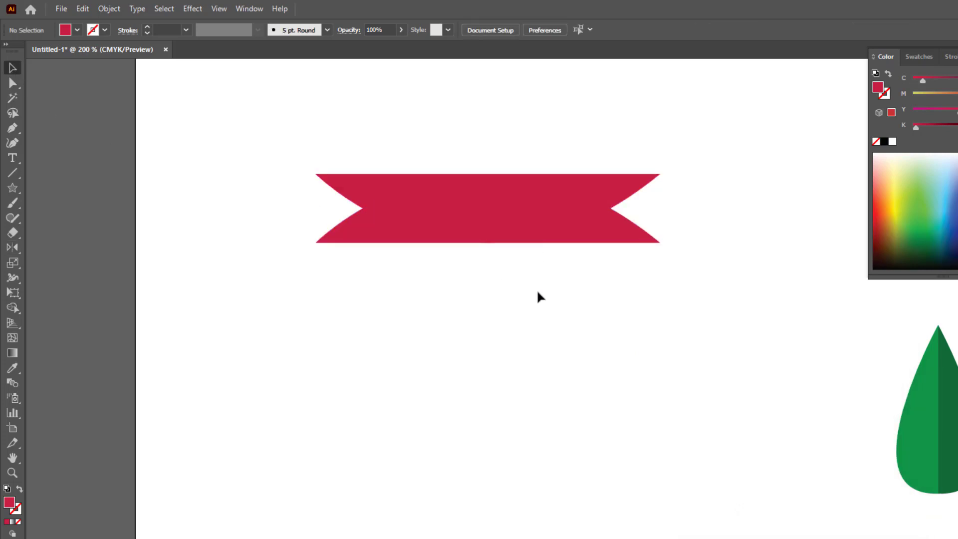
{"action": "left_click_drag", "start_coordinate": [520, 213], "coordinate": [520, 315]}
Join the two crimson halves by distributing their vertical spacing at 0 in with the lower half as the key object
{"action": "left_click_drag", "start_coordinate": [405, 149], "coordinate": [548, 380]}
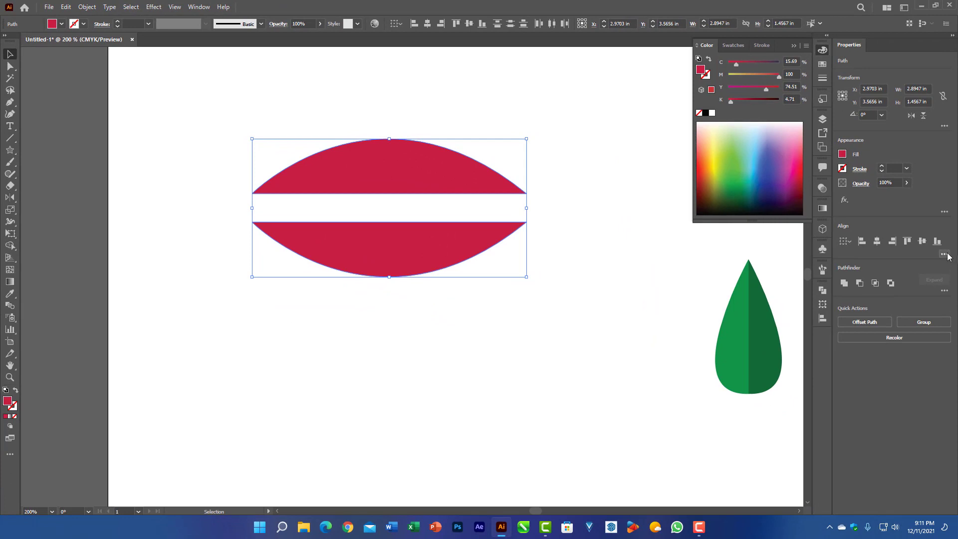
{"action": "left_click", "coordinate": [943, 254]}
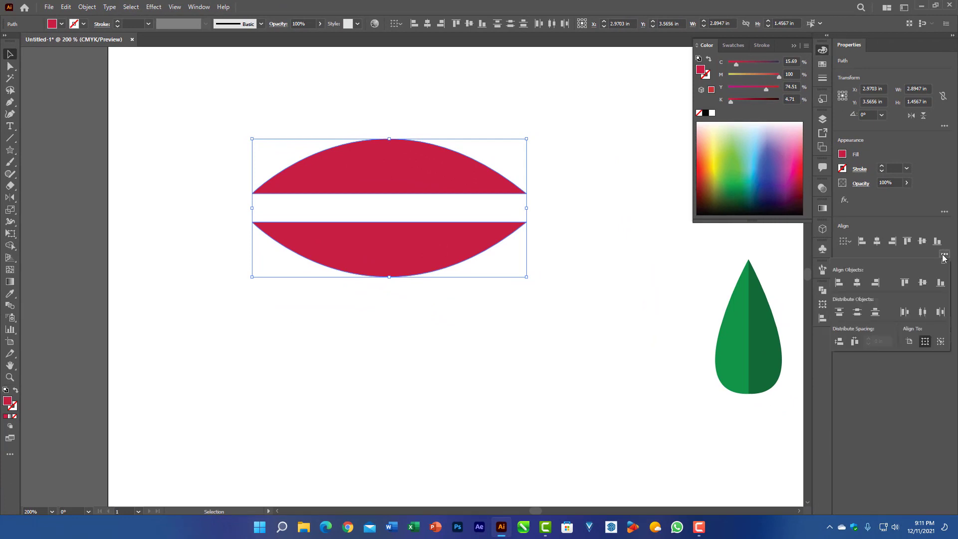
{"action": "left_click", "coordinate": [941, 342]}
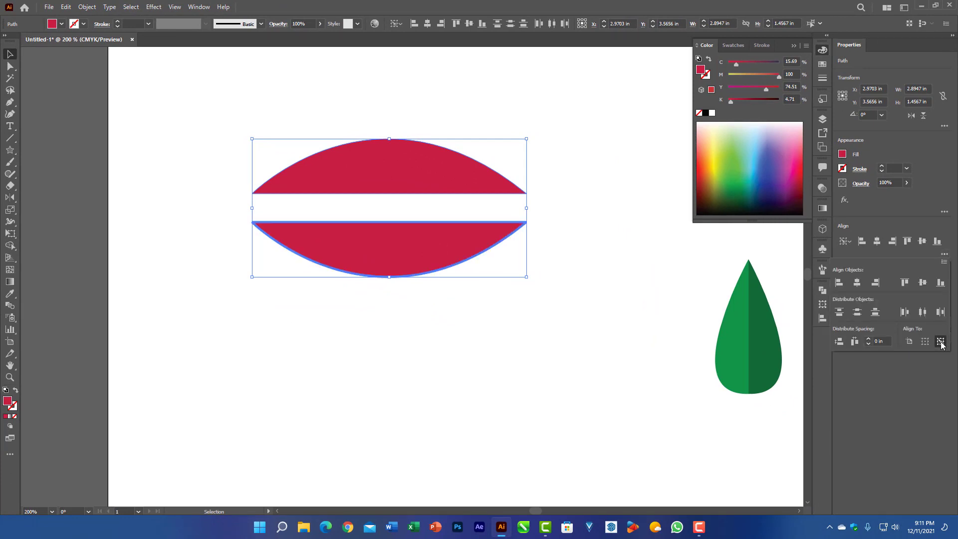
{"action": "left_click", "coordinate": [840, 342]}
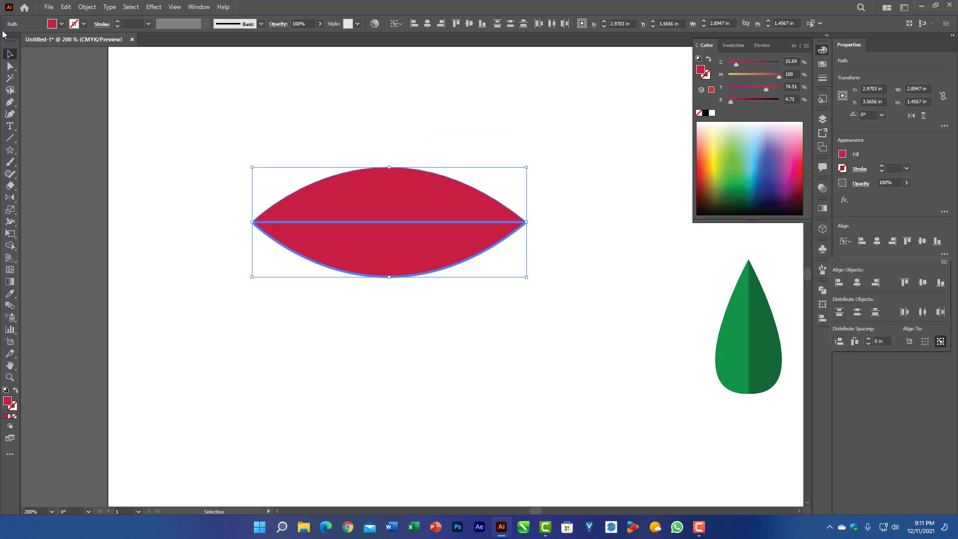
{"action": "left_click", "coordinate": [446, 143]}
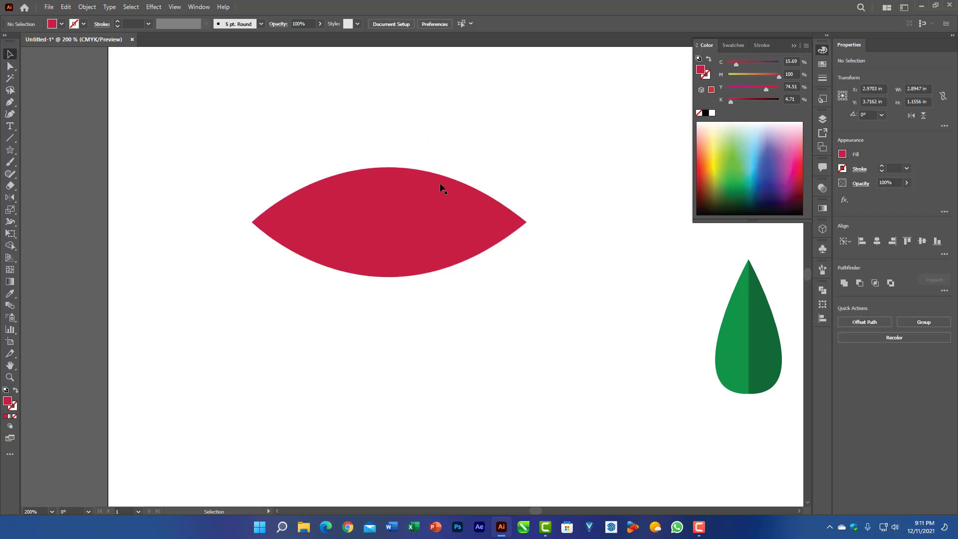
Fill the lower half of the joined shape with bright yellow (C 1.96, M 8.63, Y 99.61, K 0)
{"action": "left_click", "coordinate": [397, 198]}
{"action": "left_click", "coordinate": [424, 240]}
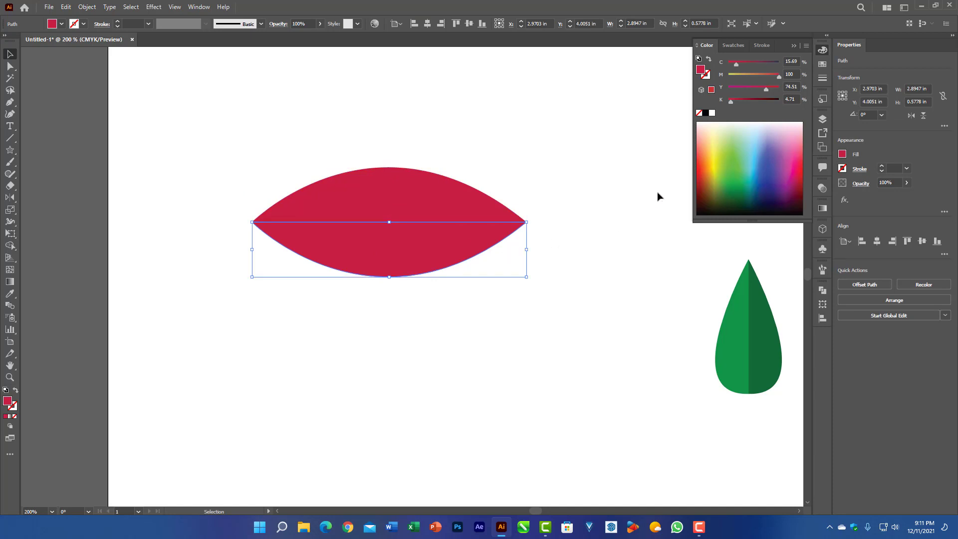
{"action": "left_click", "coordinate": [715, 162]}
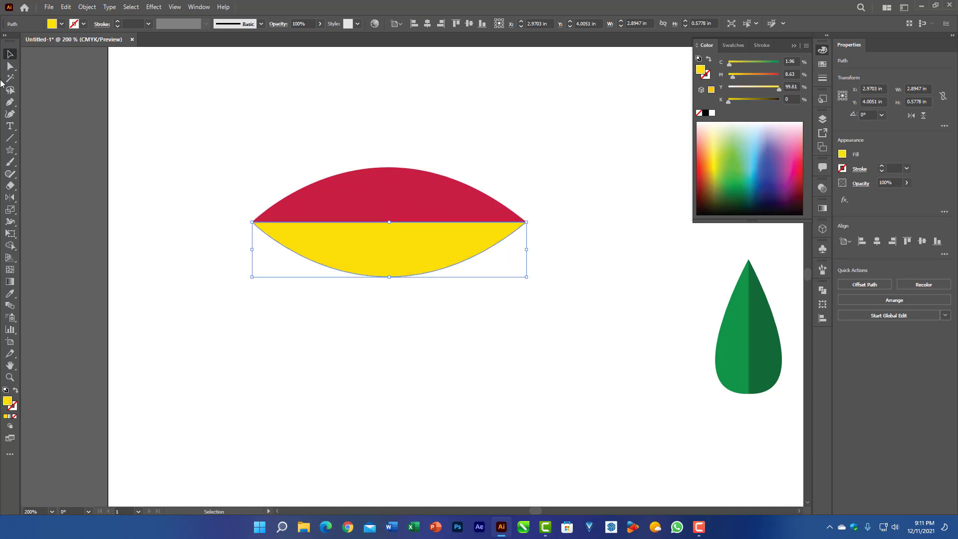